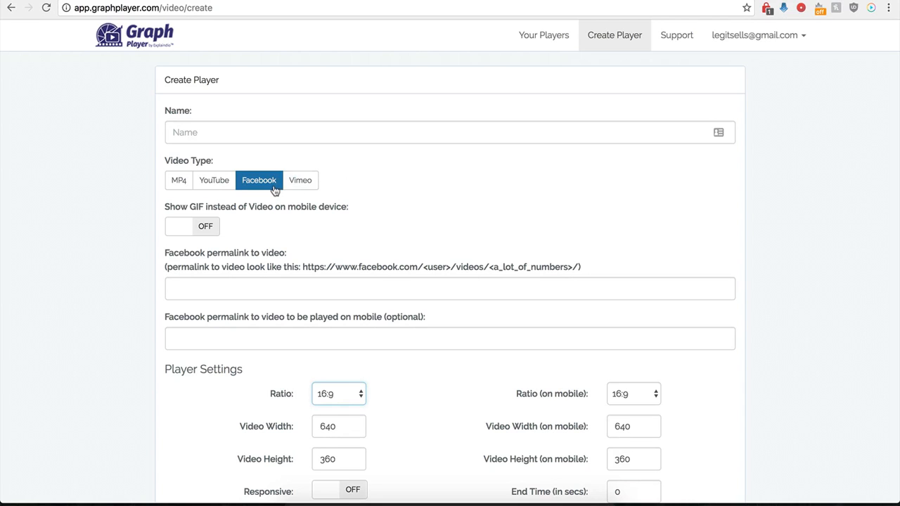
Name the new player "Demo Name" and choose Facebook as its video type.
scroll(158, 303, "down", 1)
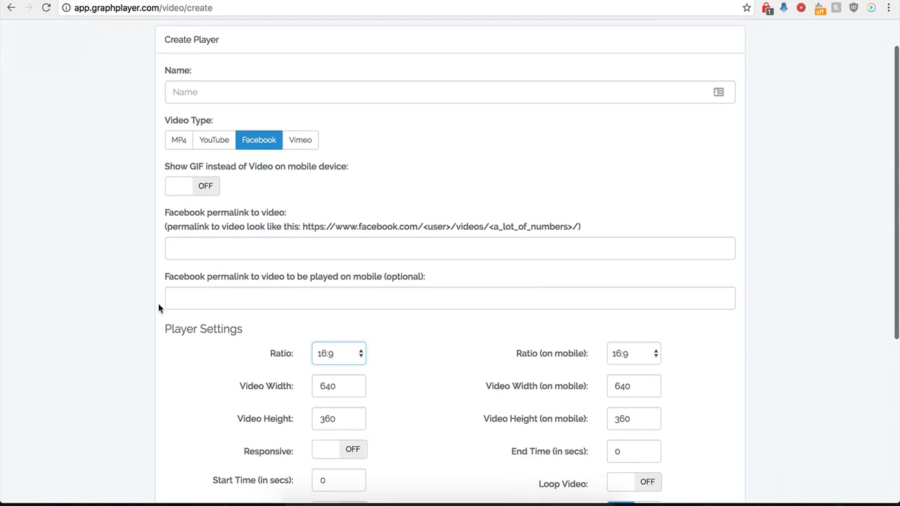
left_click(244, 91)
type("Demo Name")
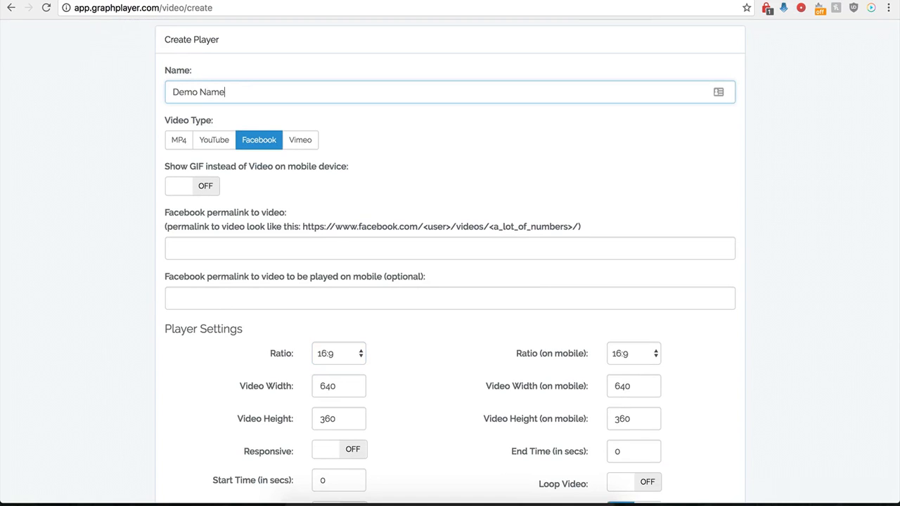
left_click(243, 147)
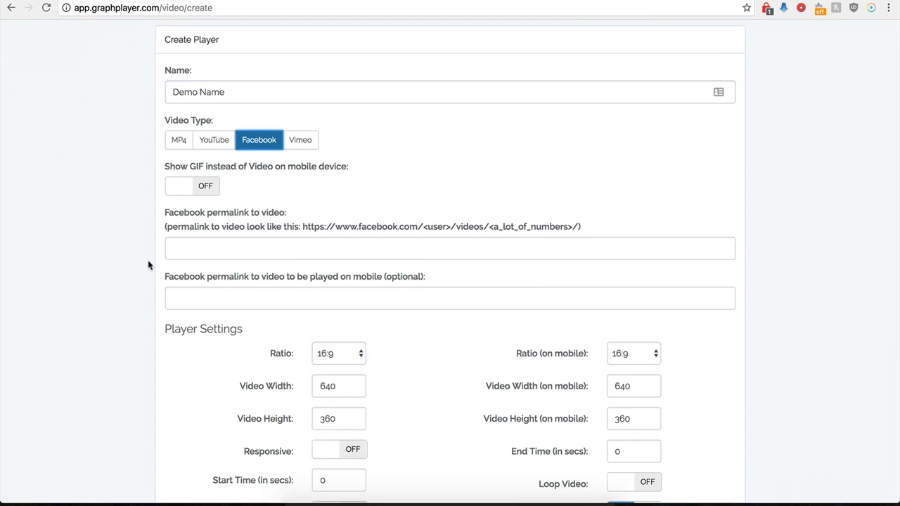
Copy the URL of INSIDER dessert's Creative Cakes Facebook video into the player's Facebook permalink to video field.
scroll(176, 239, "down", 1)
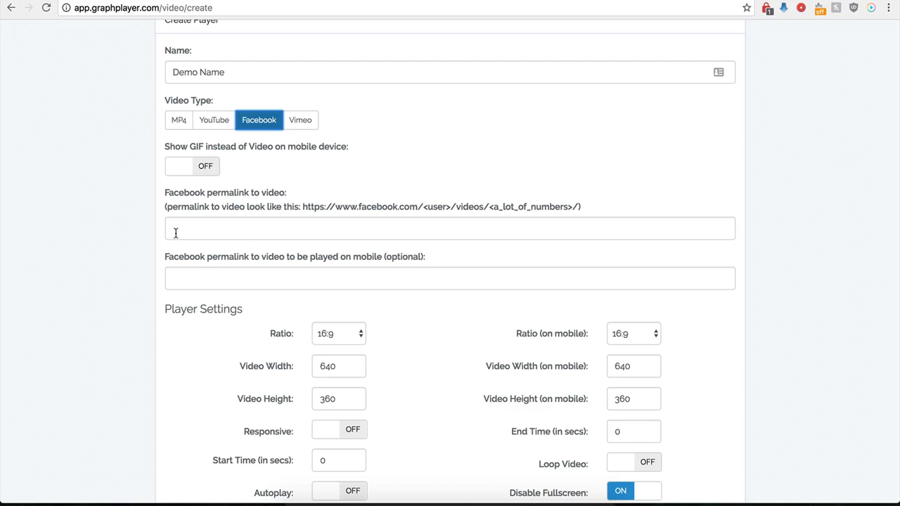
left_click(176, 234)
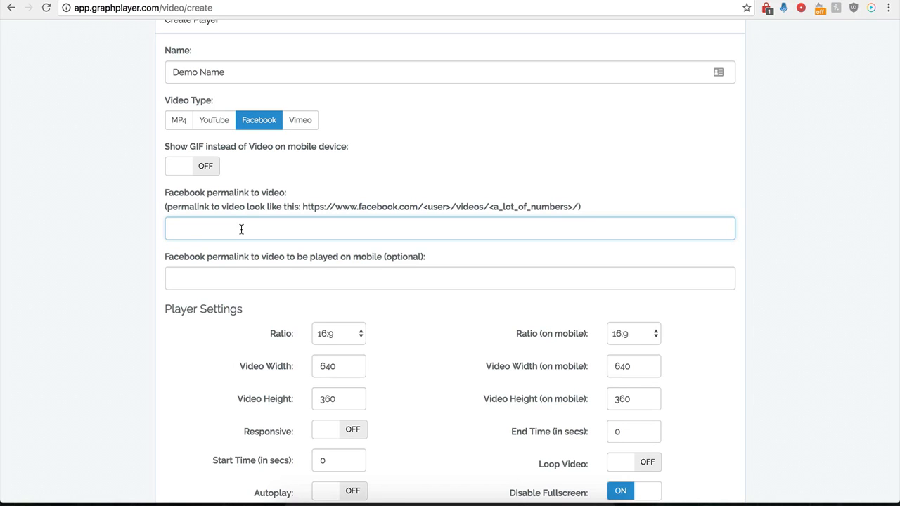
left_click(619, 0)
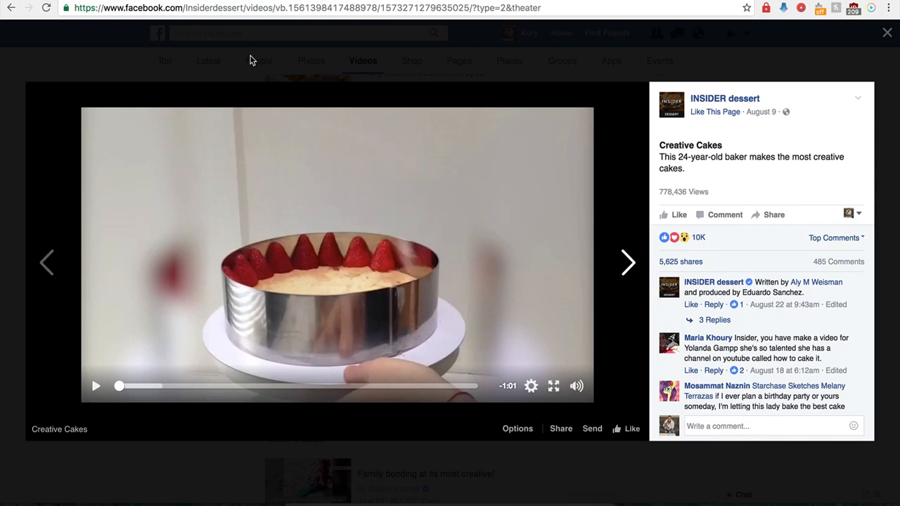
left_click(265, 10)
key("super+c")
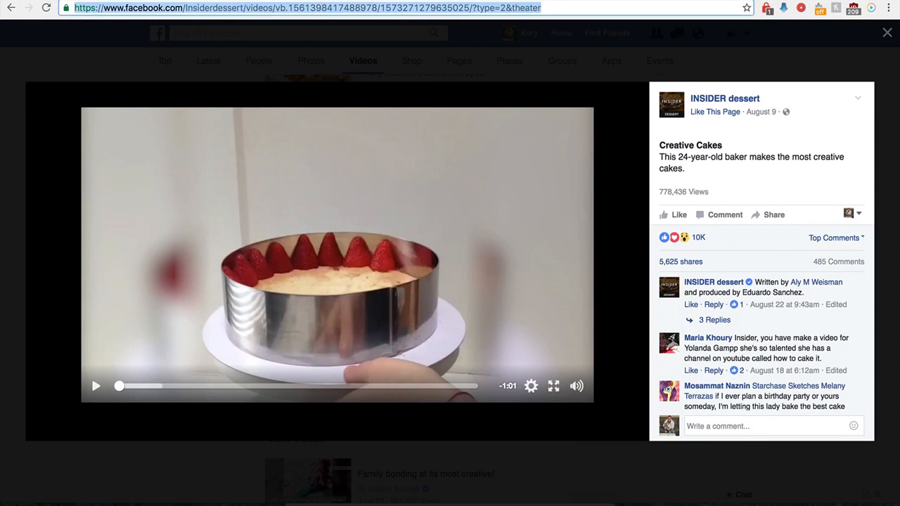
left_click(203, 1)
key("super+v")
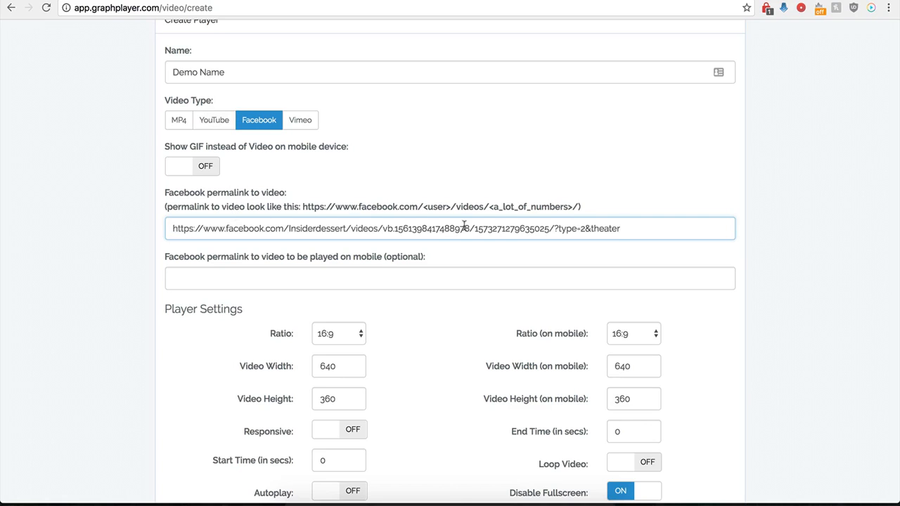
Remove the trailing "?type=2&theater" from the Facebook video permalink so the link ends with a slash.
left_click_drag(636, 228, 558, 228)
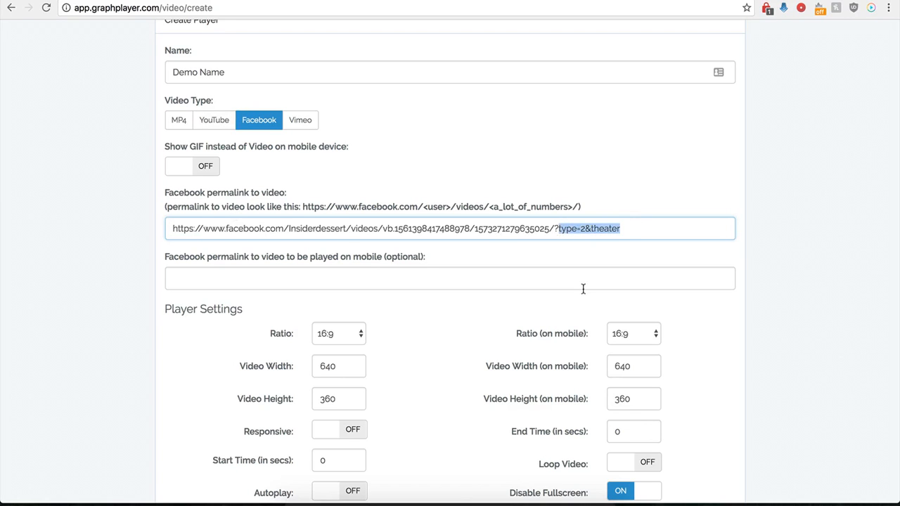
key("BackSpace")
key("BackSpace")
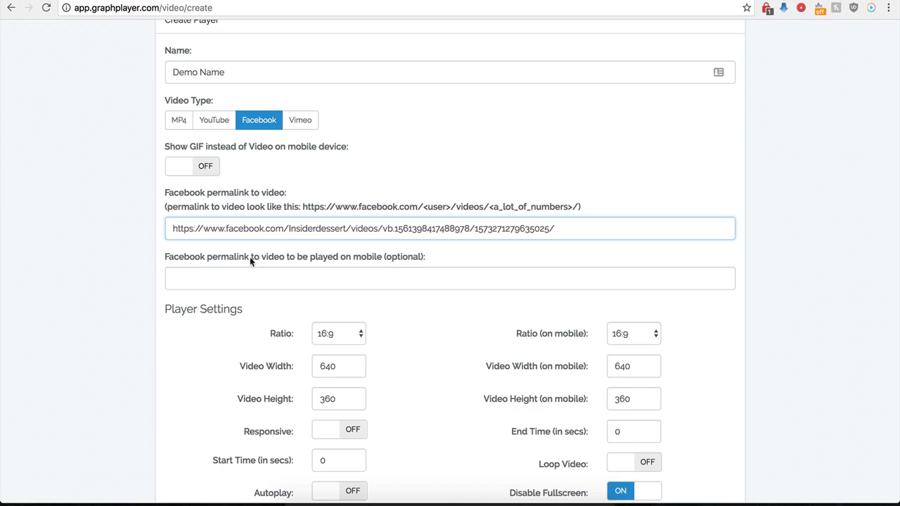
left_click(224, 282)
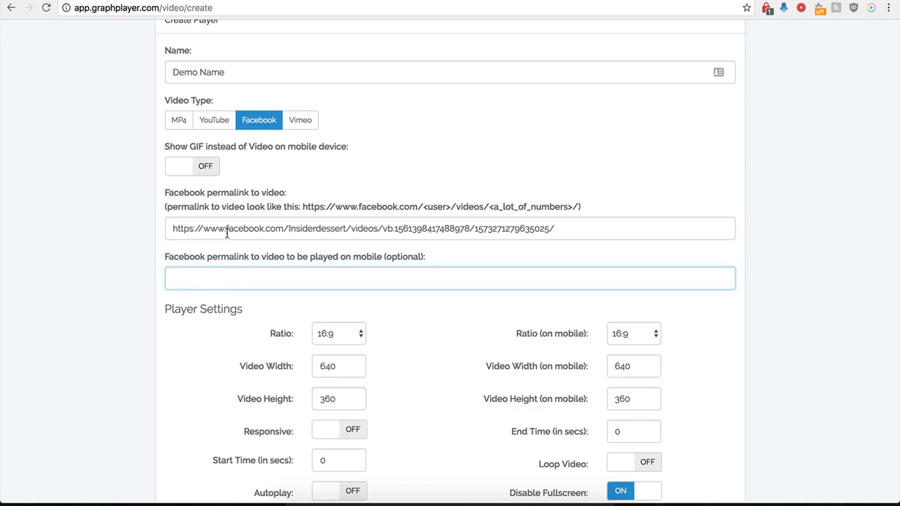
left_click_drag(252, 228, 392, 229)
left_click(194, 228)
left_click_drag(193, 229, 399, 226)
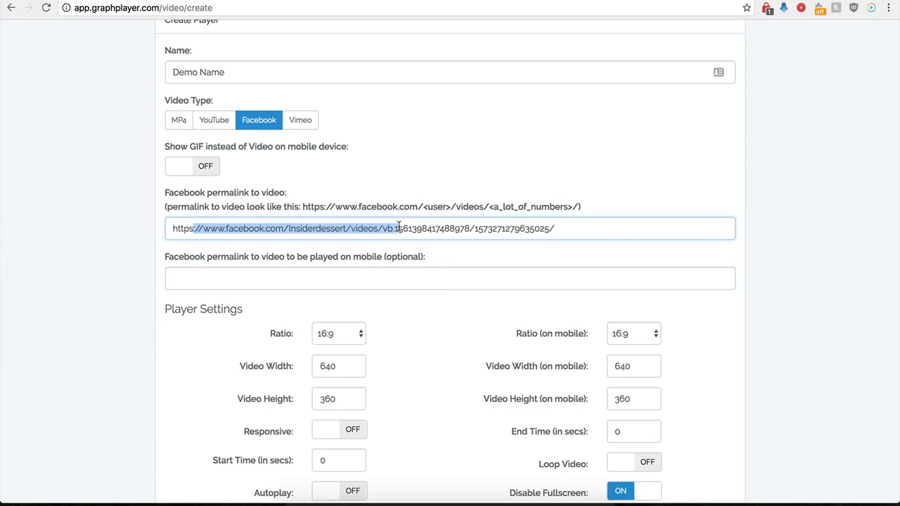
left_click(331, 278)
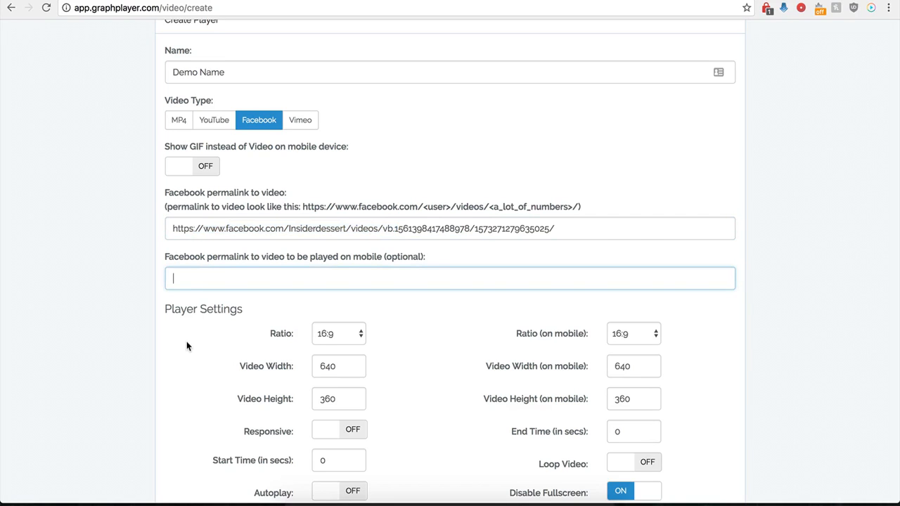
Check the available ratio options for desktop and mobile, keeping 16:9 for both.
scroll(187, 344, "down", 3)
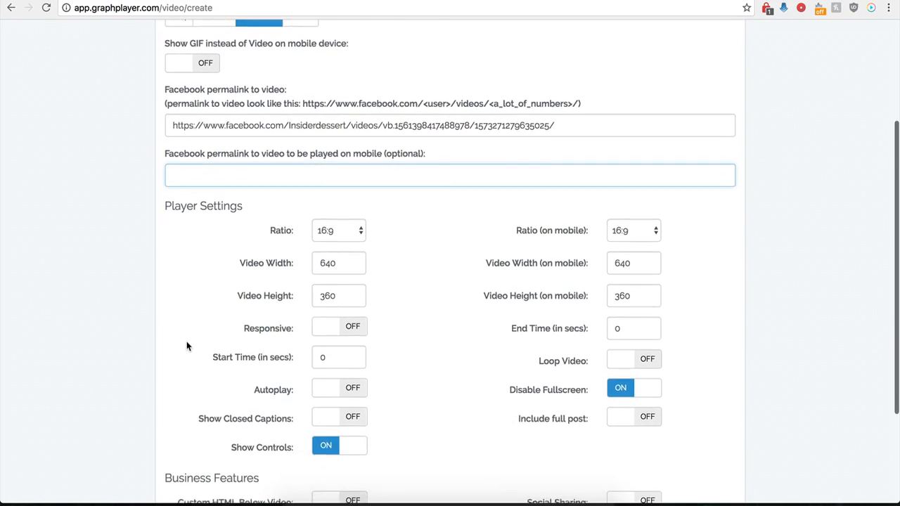
scroll(186, 341, "down", 2)
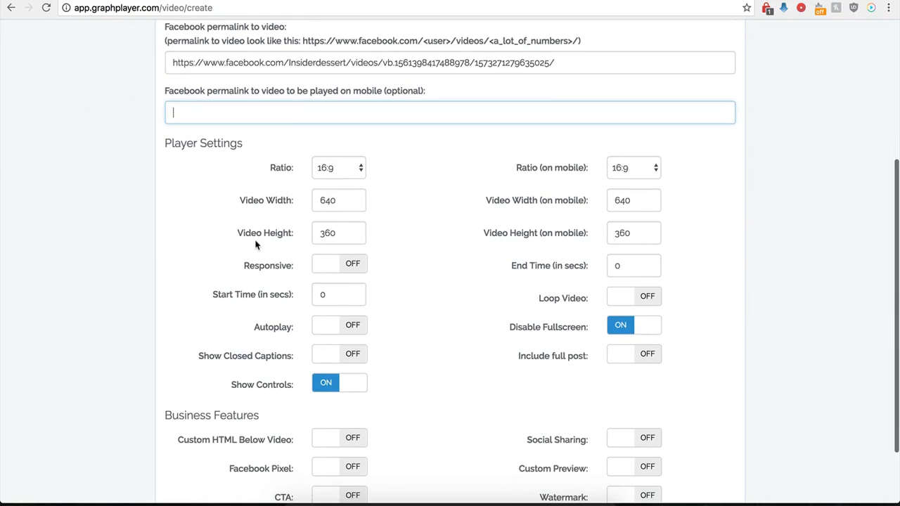
left_click(355, 170)
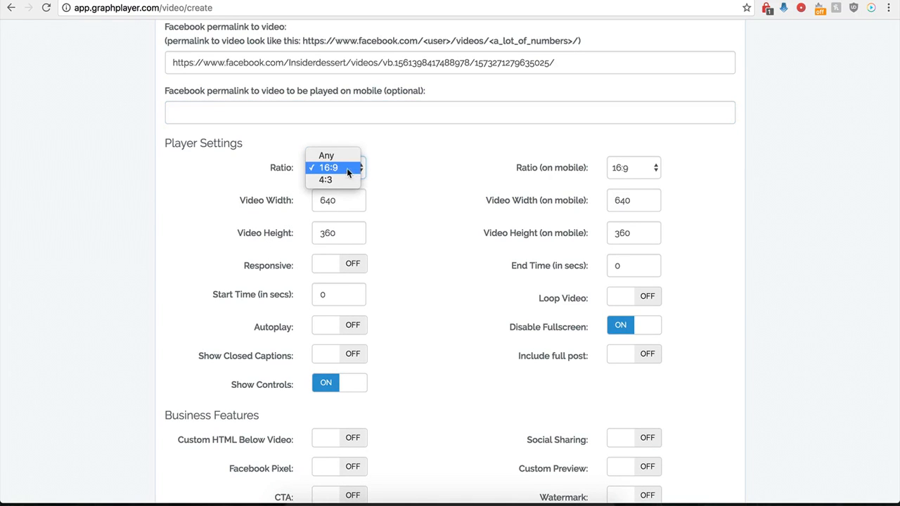
left_click(336, 170)
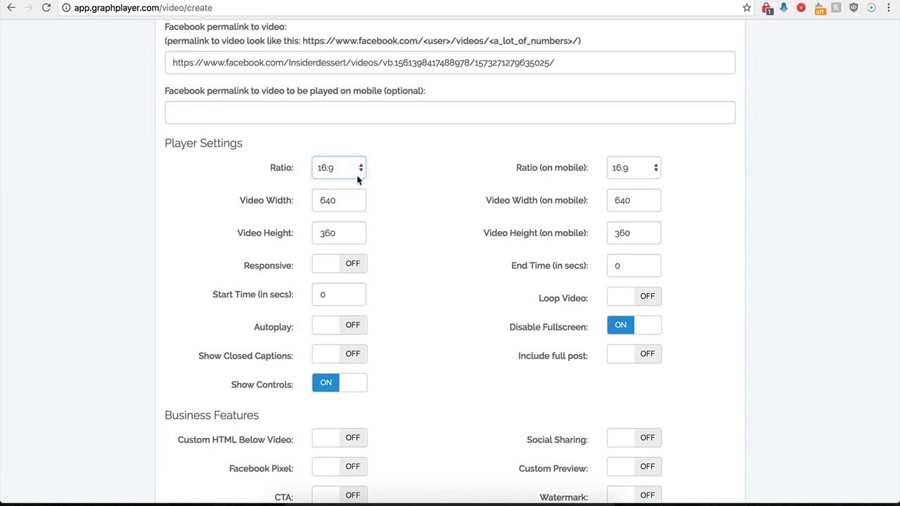
left_click(636, 171)
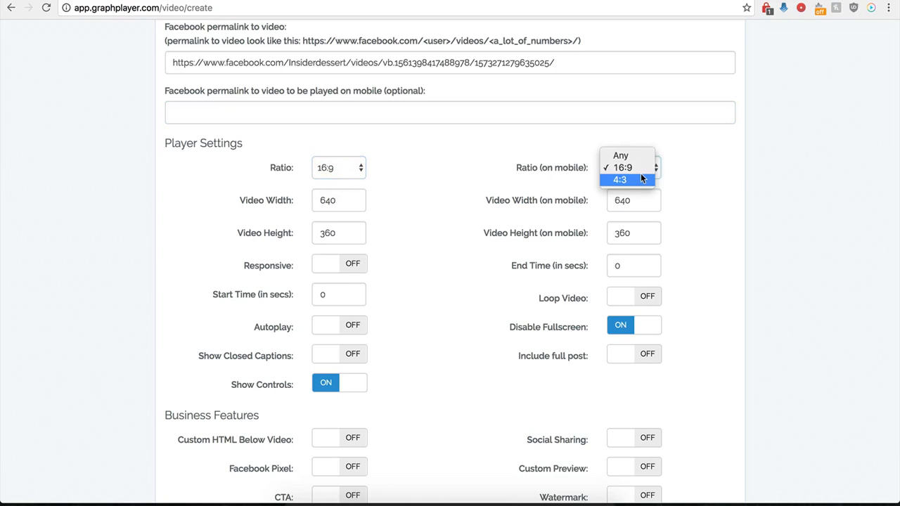
left_click(509, 162)
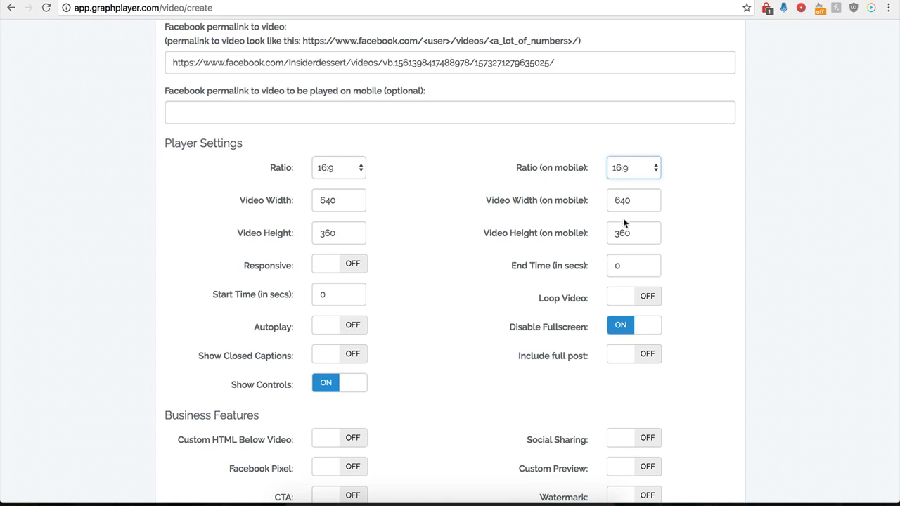
left_click(346, 264)
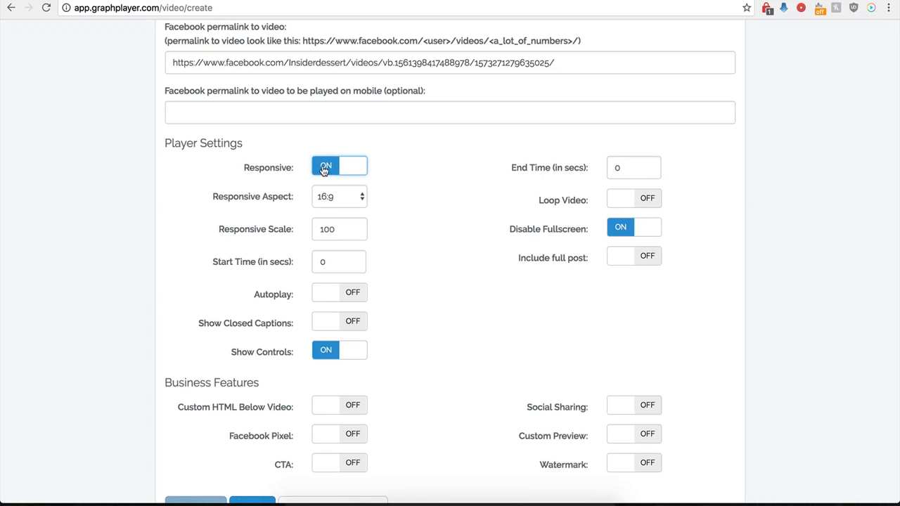
left_click(322, 169)
left_click(341, 263)
left_click(327, 176)
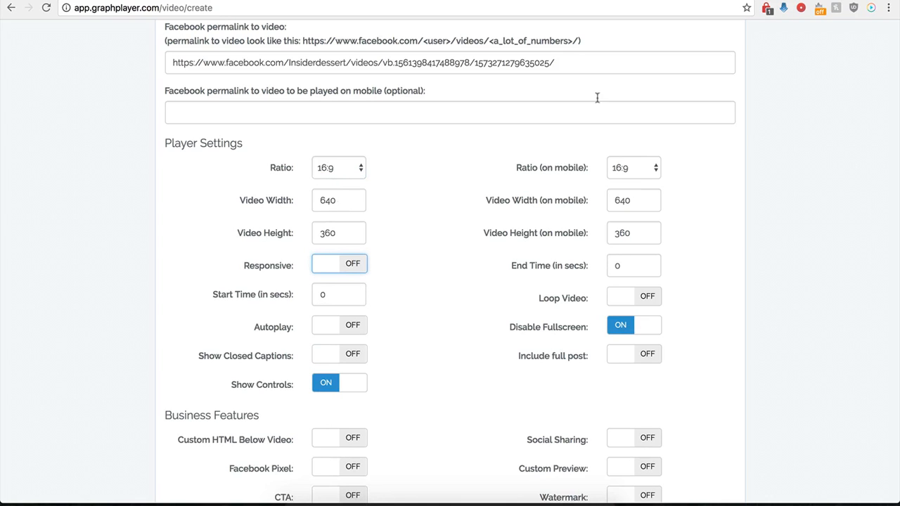
Set the video's start time to 1 second and its end time to 30 seconds.
left_click(653, 0)
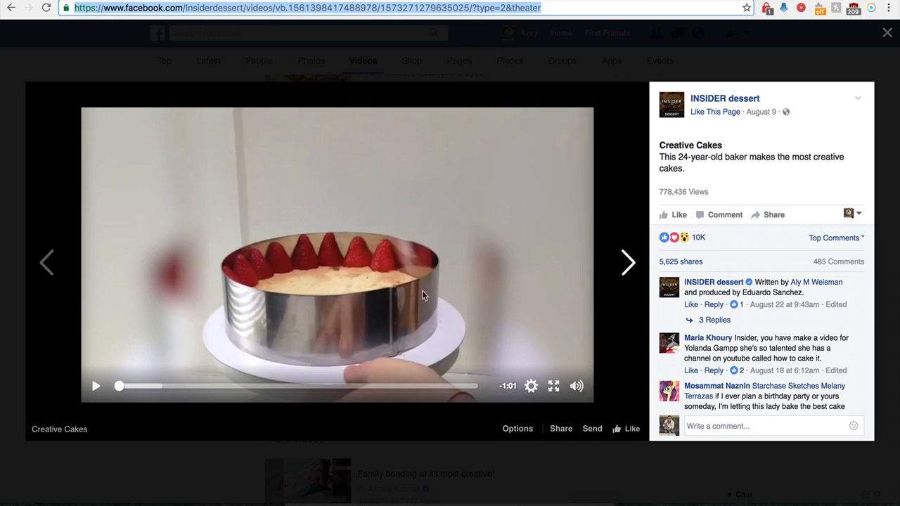
left_click(285, 0)
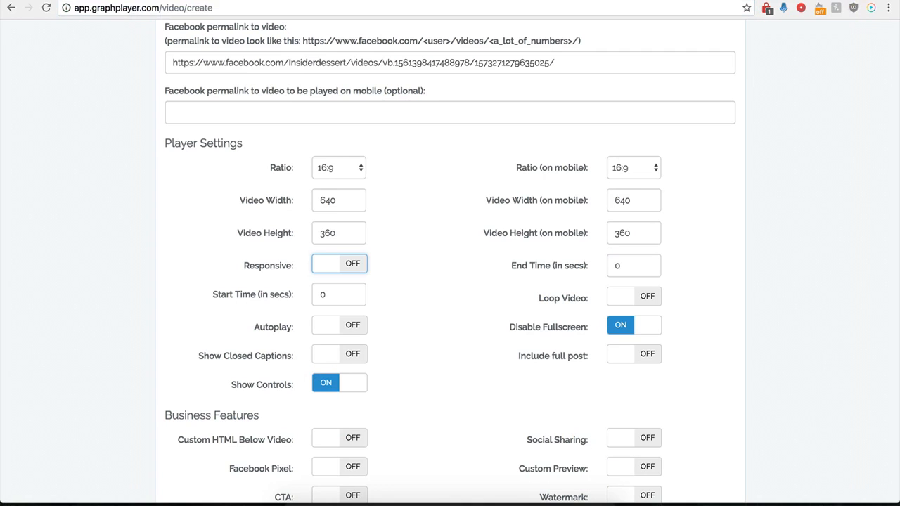
left_click_drag(332, 296, 316, 298)
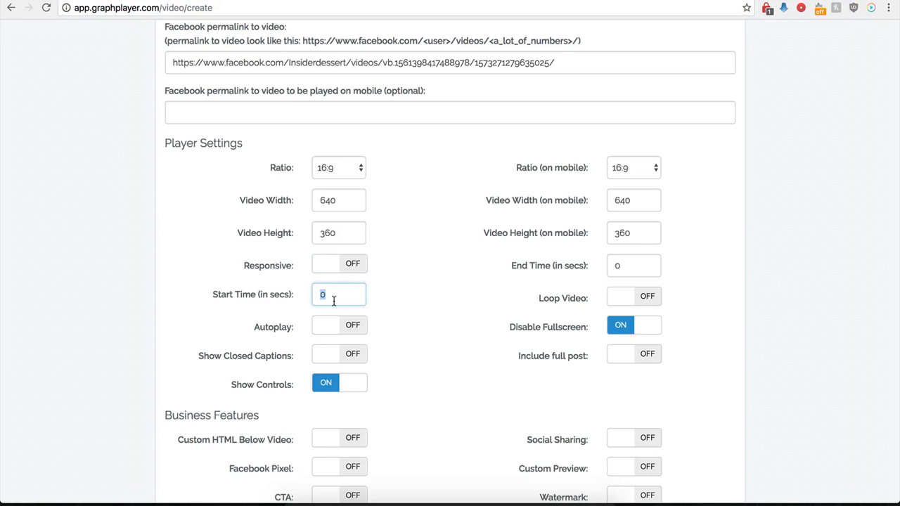
type("1")
left_click_drag(638, 266, 609, 266)
type("30")
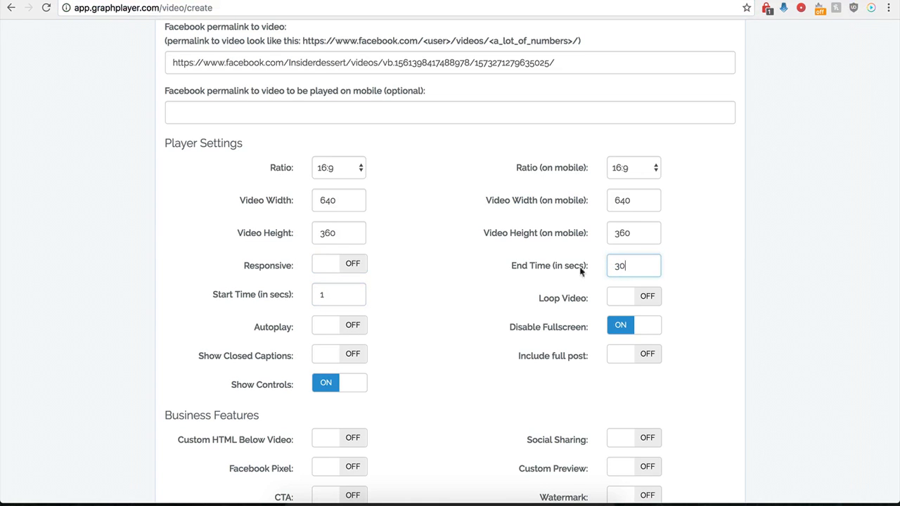
left_click(444, 288)
scroll(464, 306, "up", 1)
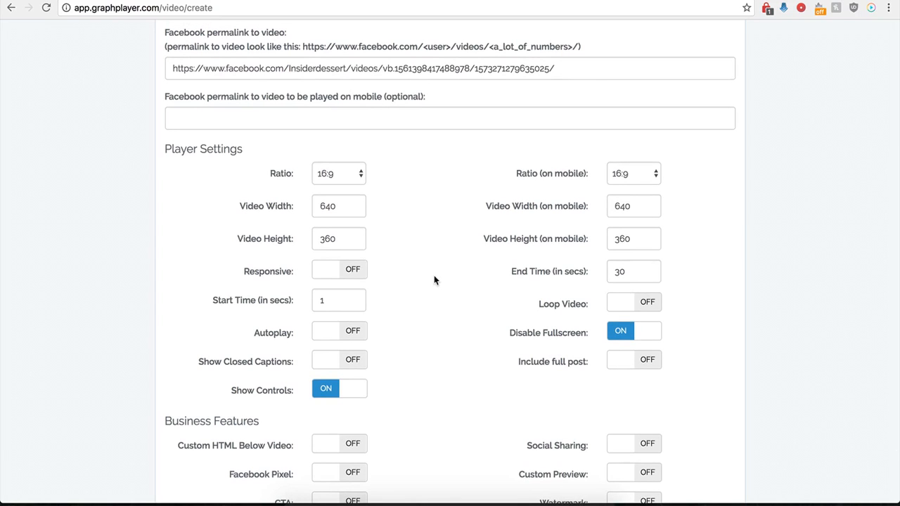
left_click(642, 367)
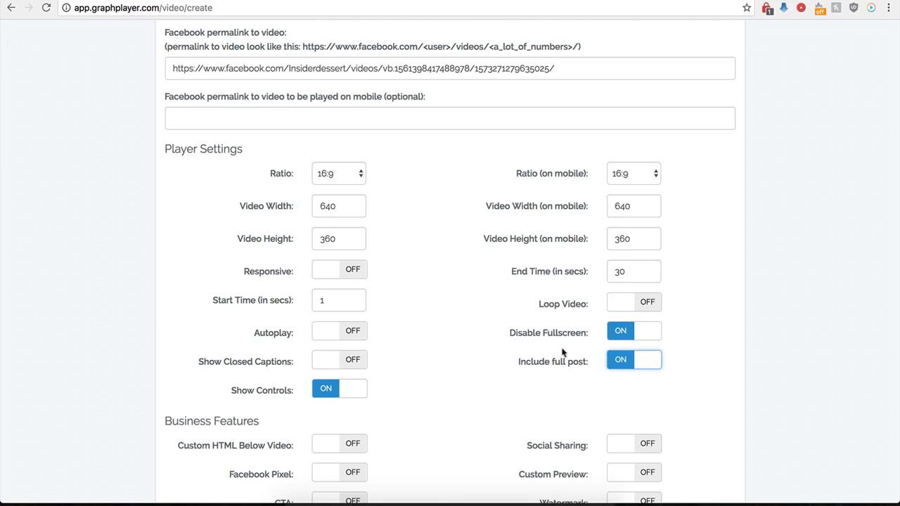
left_click(618, 366)
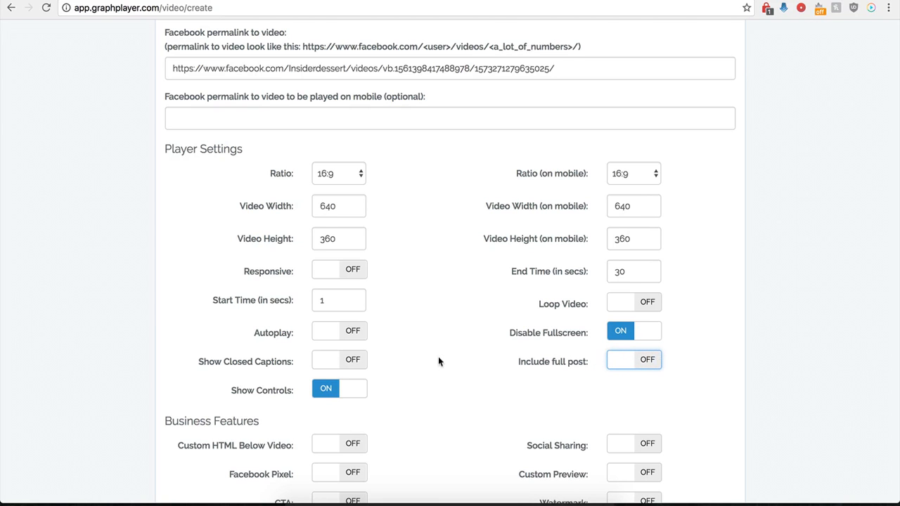
Save the new player and copy its complete secure embed code.
scroll(438, 356, "down", 3)
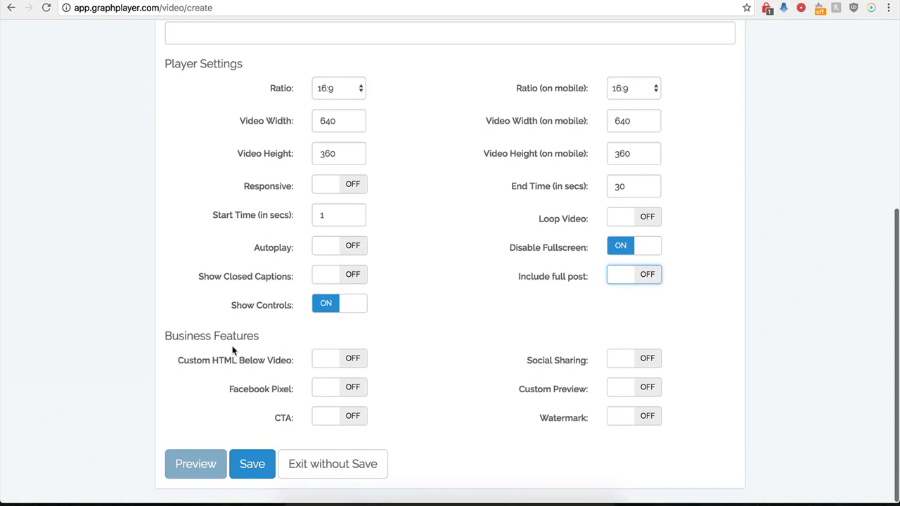
left_click(252, 464)
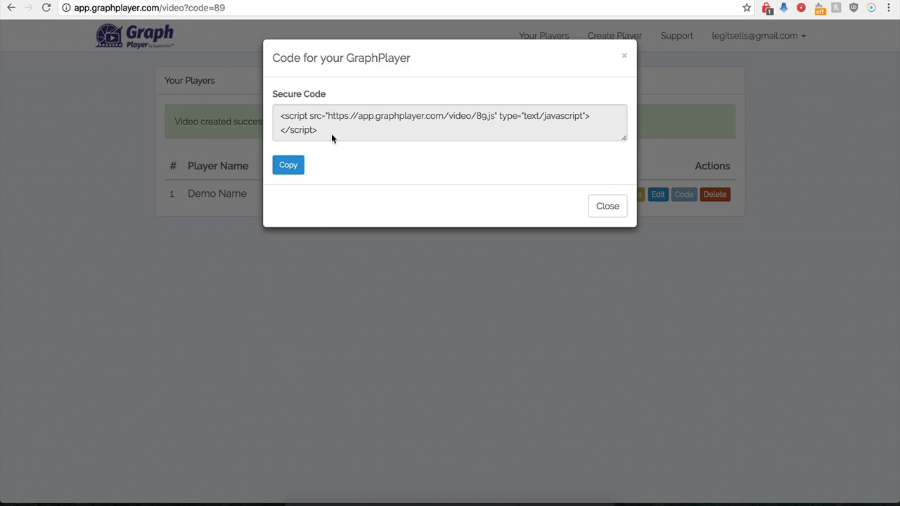
left_click_drag(330, 131, 276, 118)
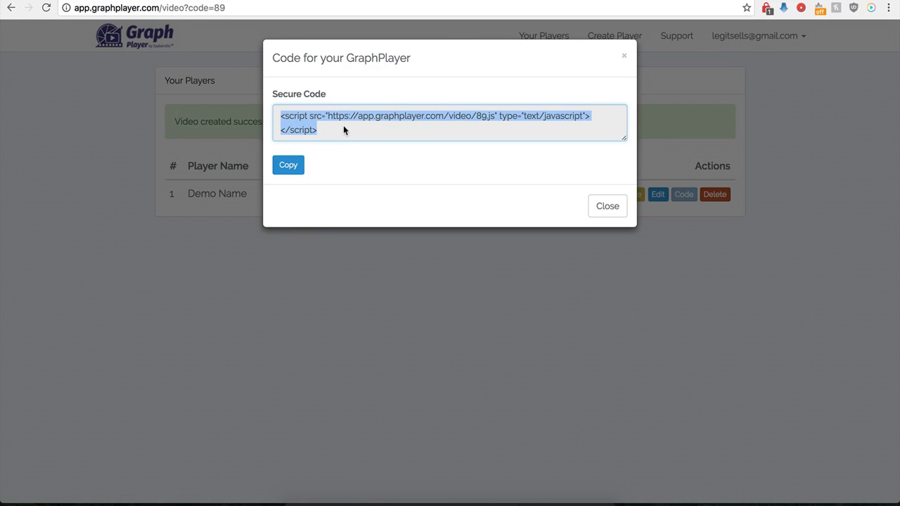
Switch to WordPress, paste the player's embed script into the body of the "Hello world!" post and update the post.
left_click(372, 1)
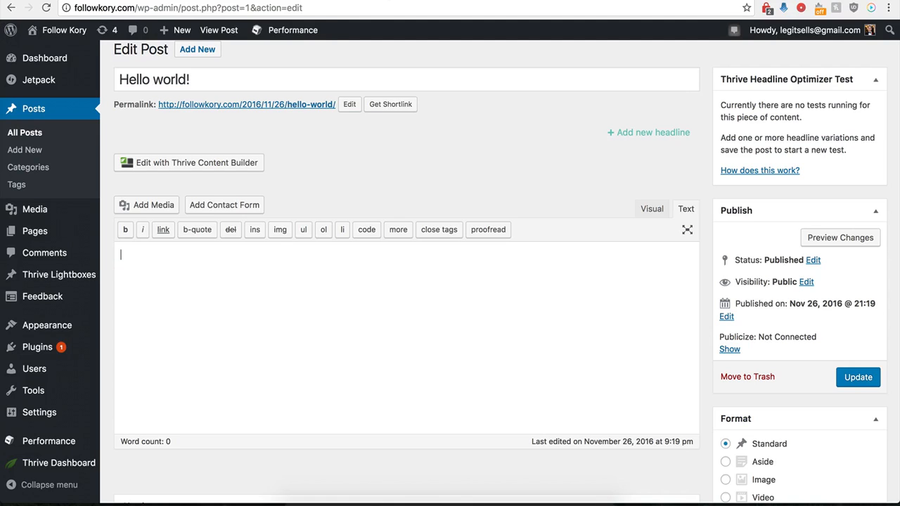
left_click(229, 303)
type("<script src=\"https://app.graphplayer.com/video/89.js\" type=\"text/javascript\"></script>")
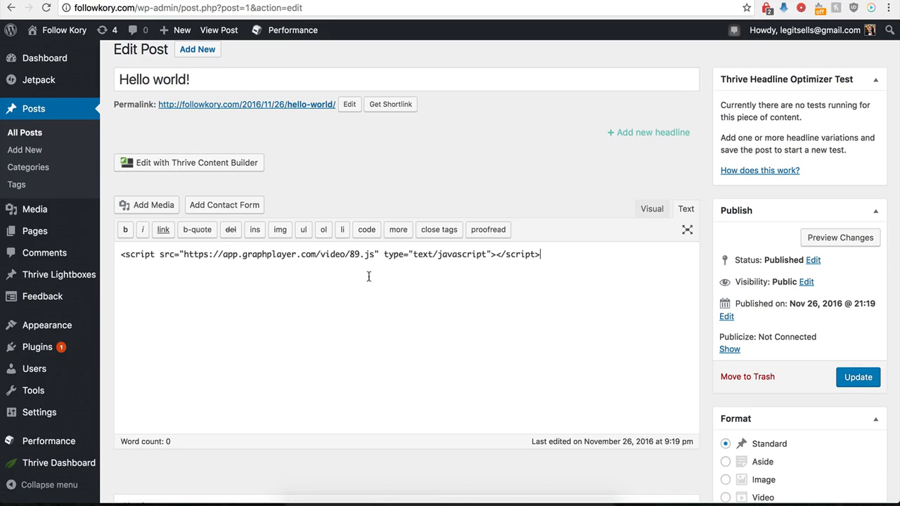
left_click(858, 383)
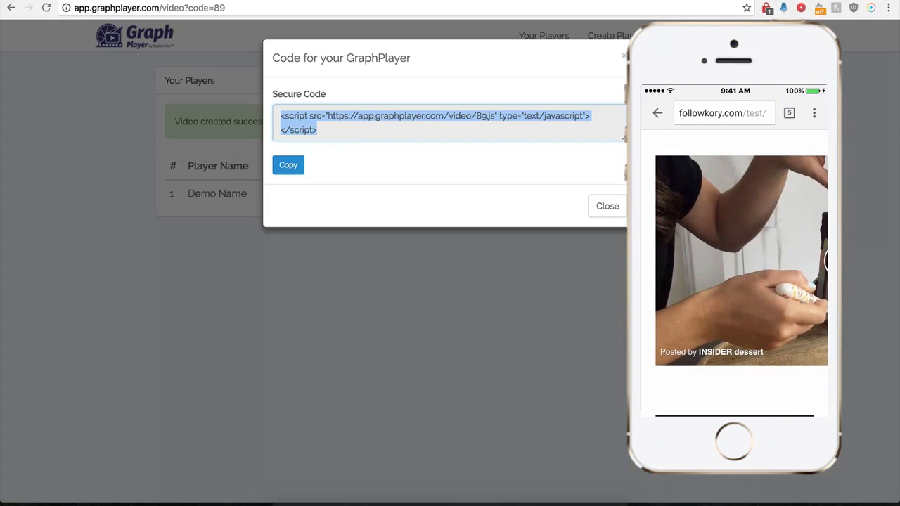
Return to GraphPlayer, close the embed code dialog and open the Demo Name player's settings for editing.
left_click(597, 214)
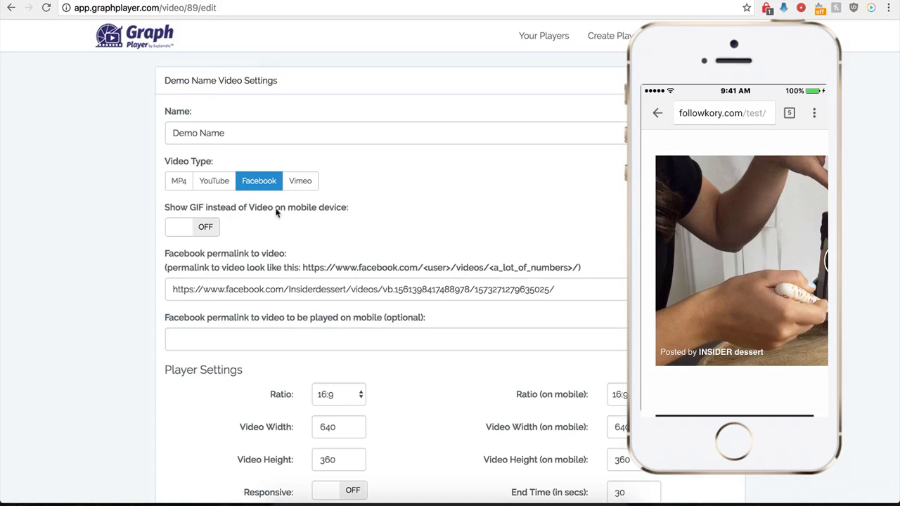
Enable showing a GIF instead of the video on mobile devices, and copy the cake GIF's direct link from its Giphy page.
left_click(208, 228)
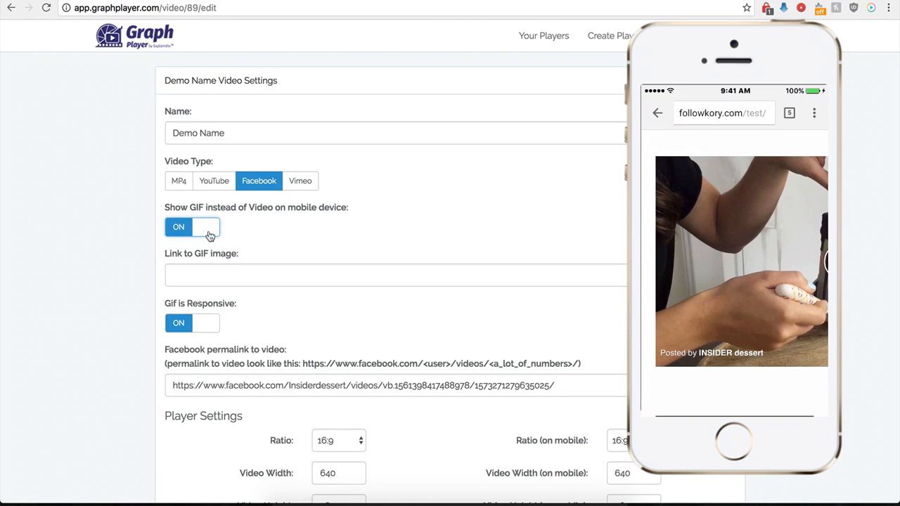
left_click(211, 274)
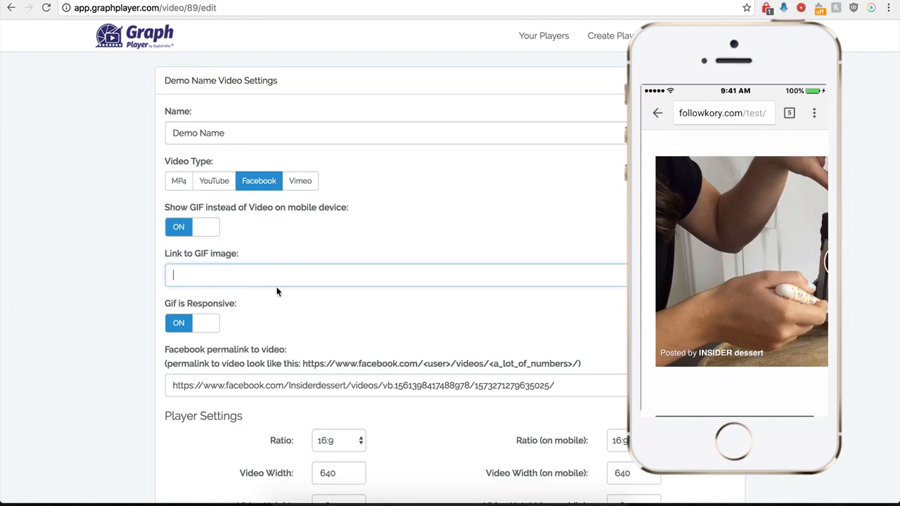
left_click(562, 0)
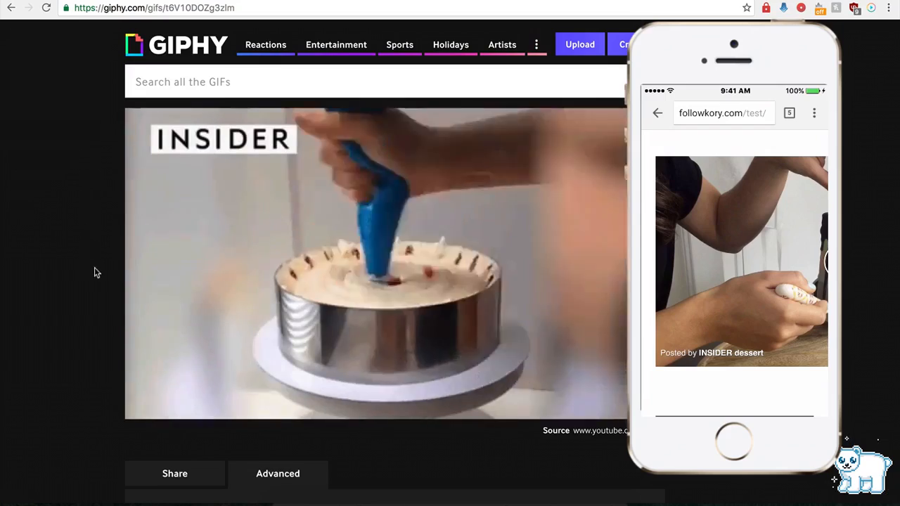
scroll(93, 281, "down", 1)
scroll(92, 286, "down", 1)
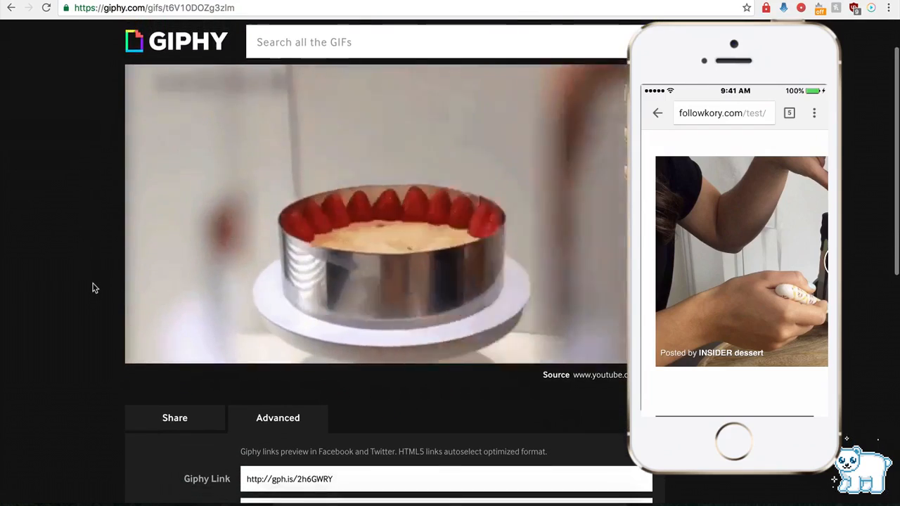
scroll(207, 290, "down", 3)
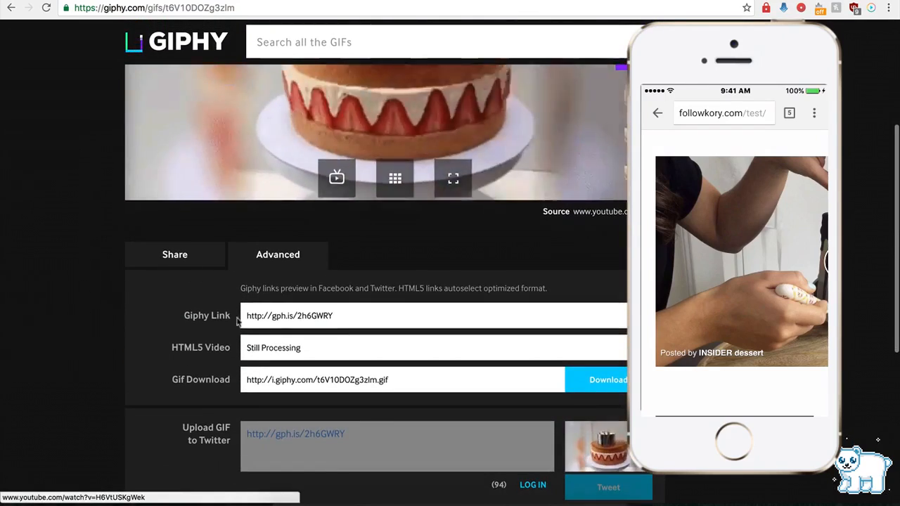
left_click(279, 318)
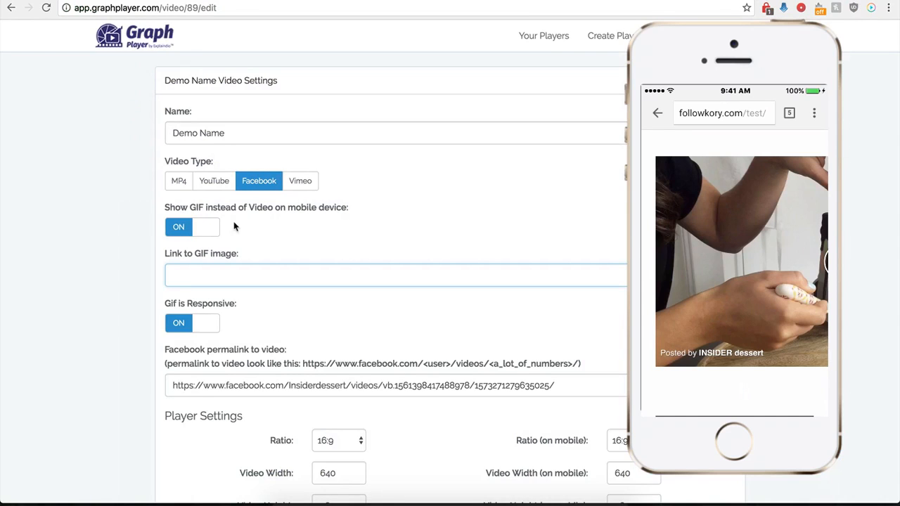
type("http://gph.is/2h6GWRY")
scroll(135, 350, "down", 3)
scroll(135, 349, "down", 3)
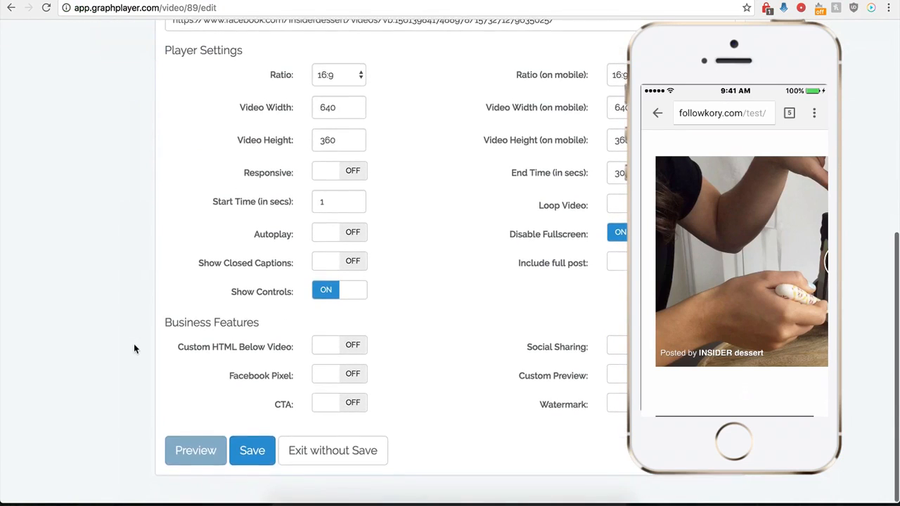
left_click(252, 464)
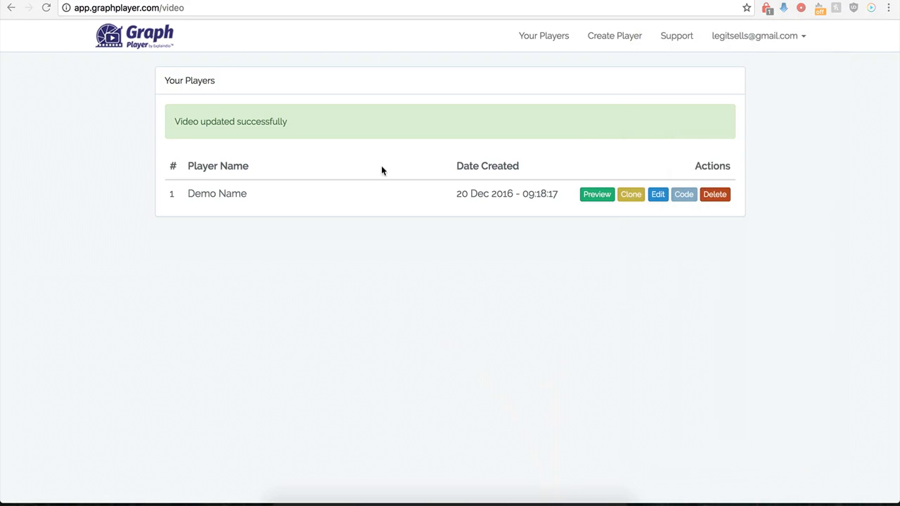
Reopen the Demo Name player's settings, turn on Include full post and save the player.
left_click(655, 197)
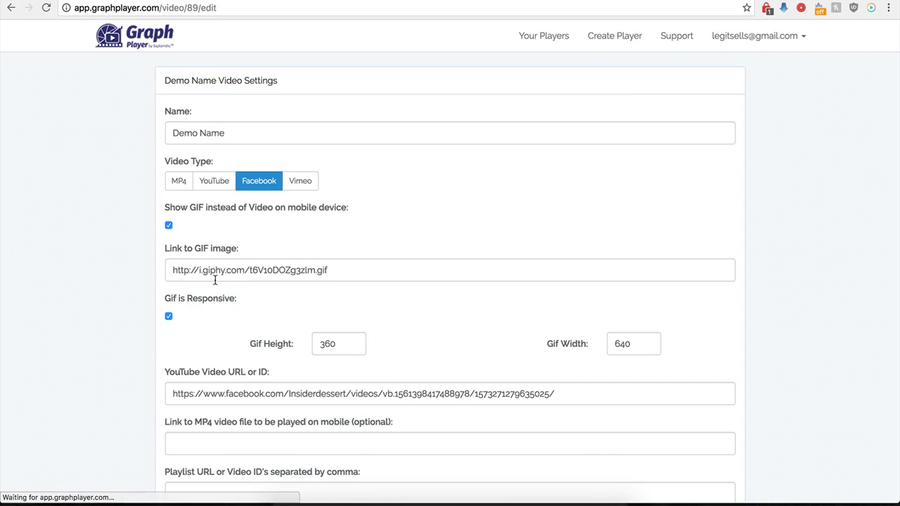
scroll(150, 340, "down", 2)
scroll(151, 339, "down", 5)
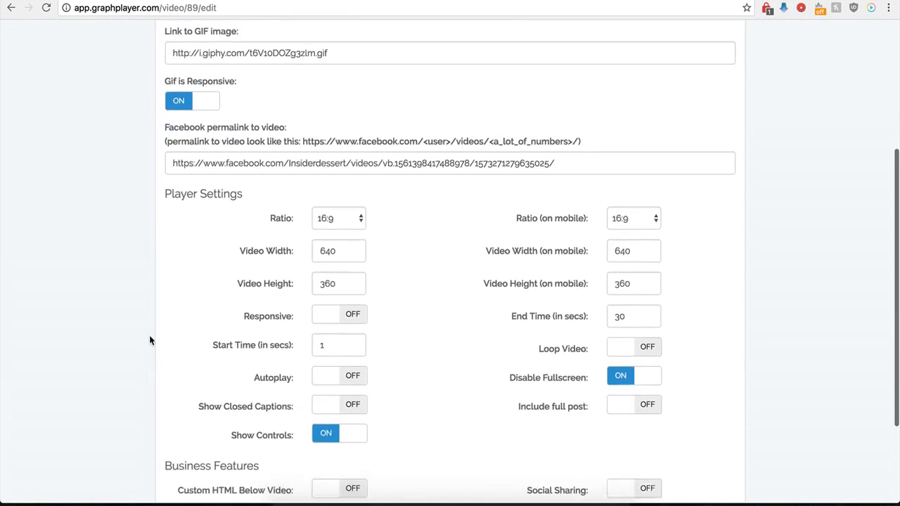
scroll(150, 340, "down", 1)
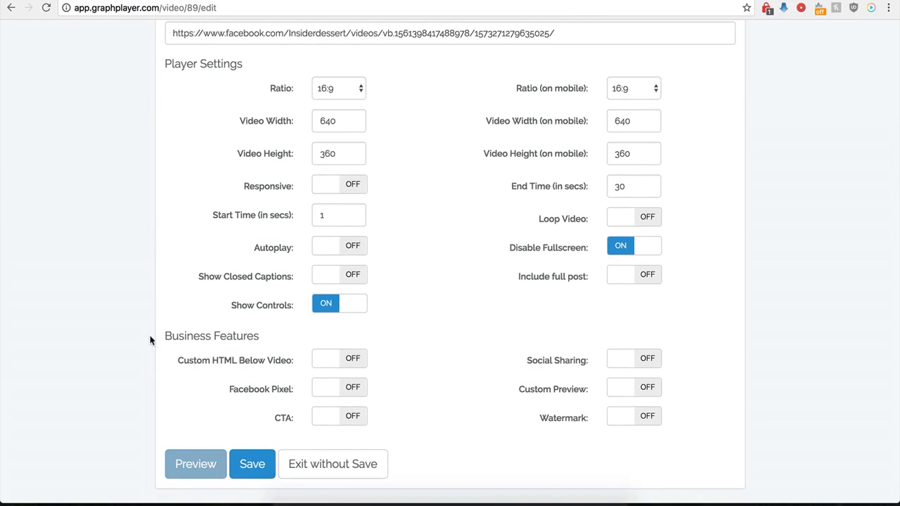
left_click(647, 278)
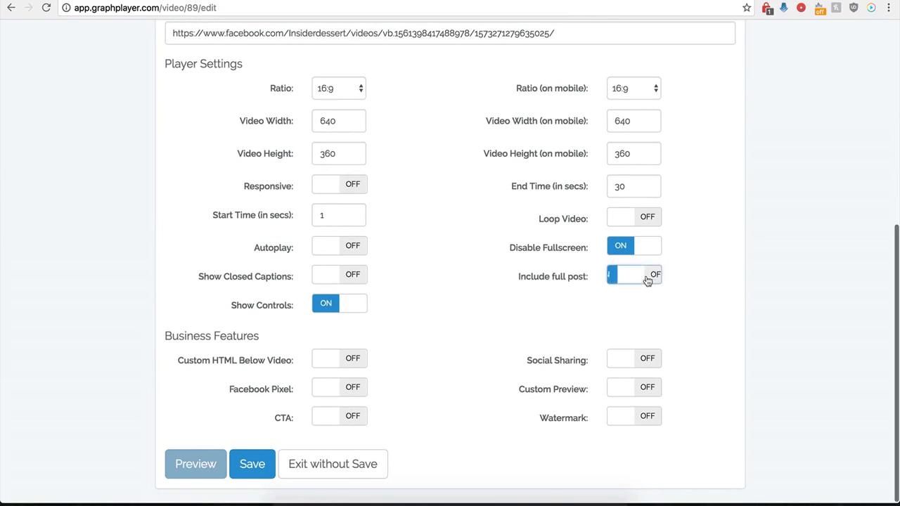
left_click(248, 465)
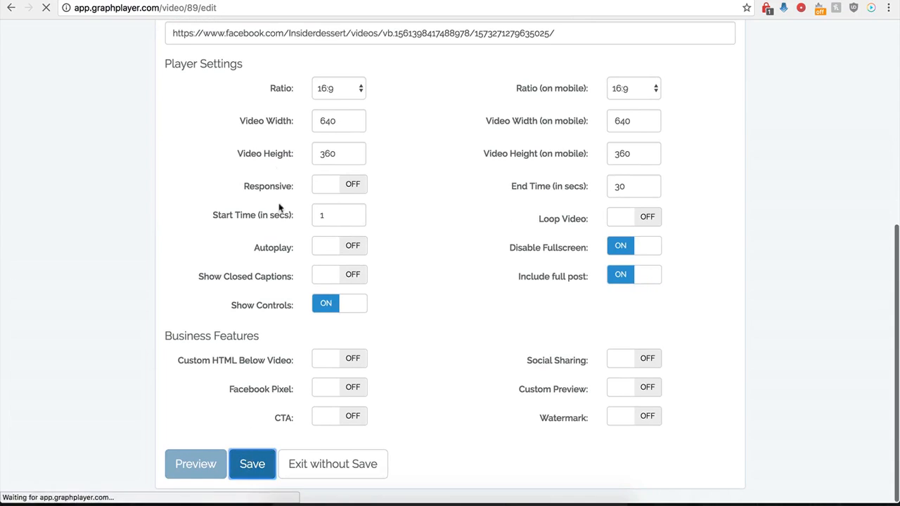
Reload the WordPress Test page to check the embedded full post, view its comments on Facebook, and return to the GraphPlayer player list.
left_click(389, 0)
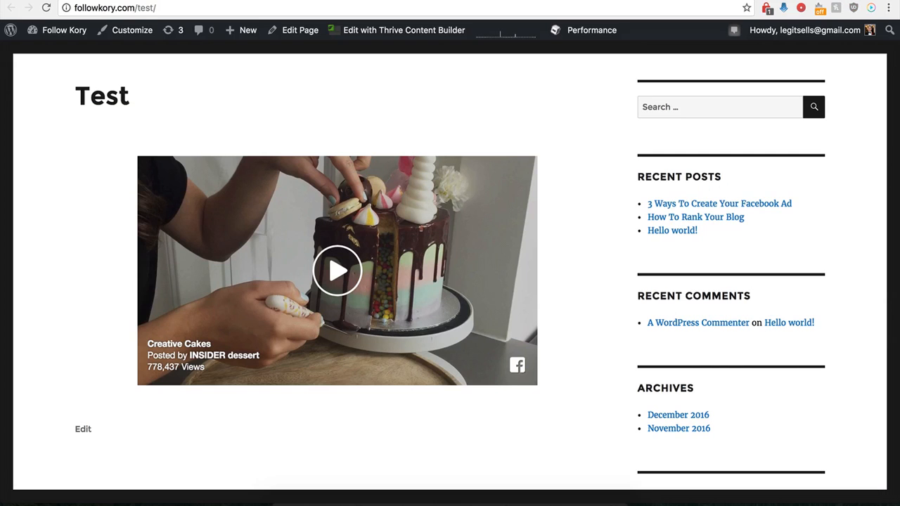
left_click(46, 8)
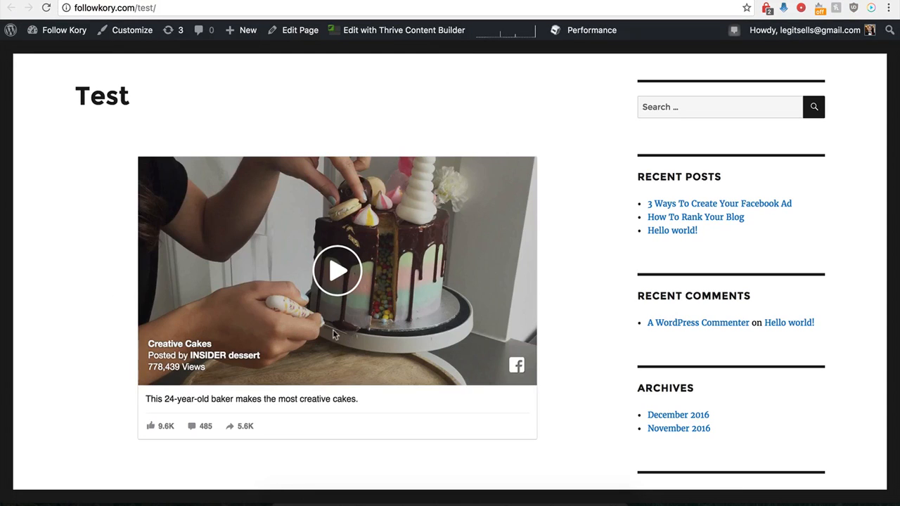
scroll(119, 414, "down", 1)
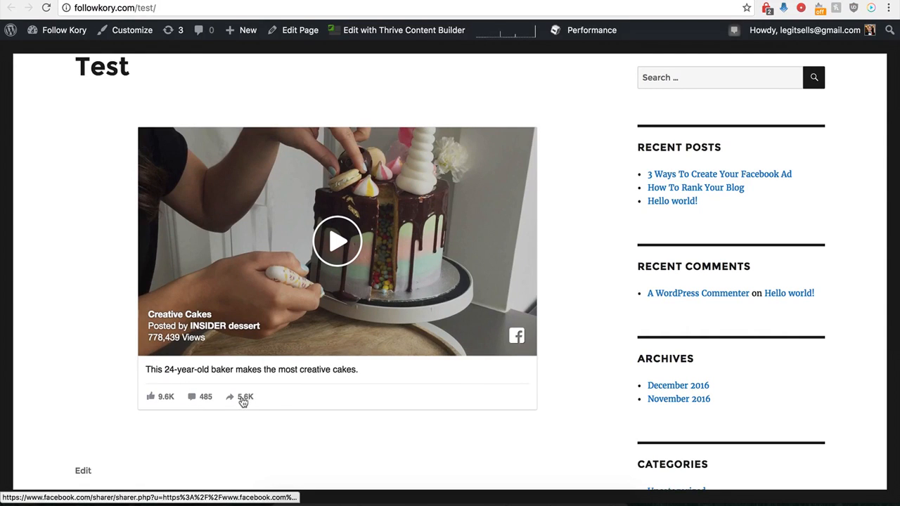
left_click(193, 400)
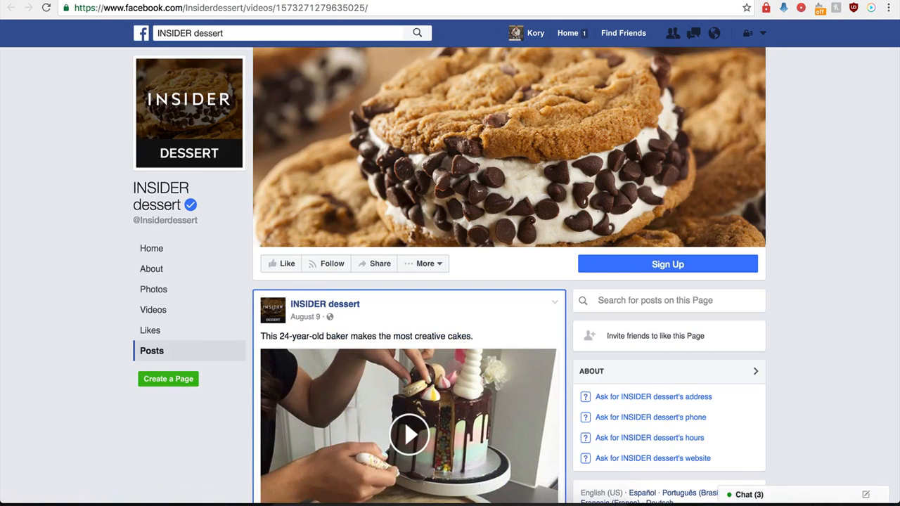
key("super+w")
key("super+w")
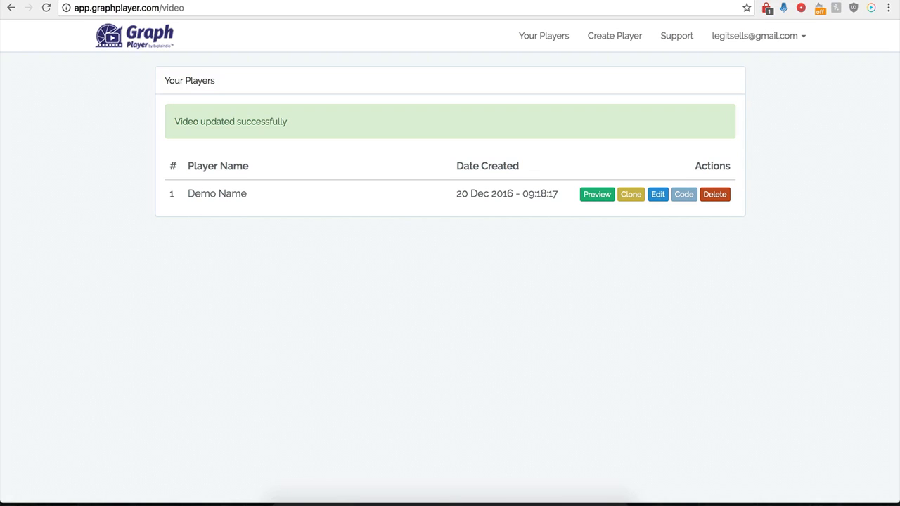
Open the Demo Name player's settings again and turn on Custom HTML Below Video.
left_click(658, 200)
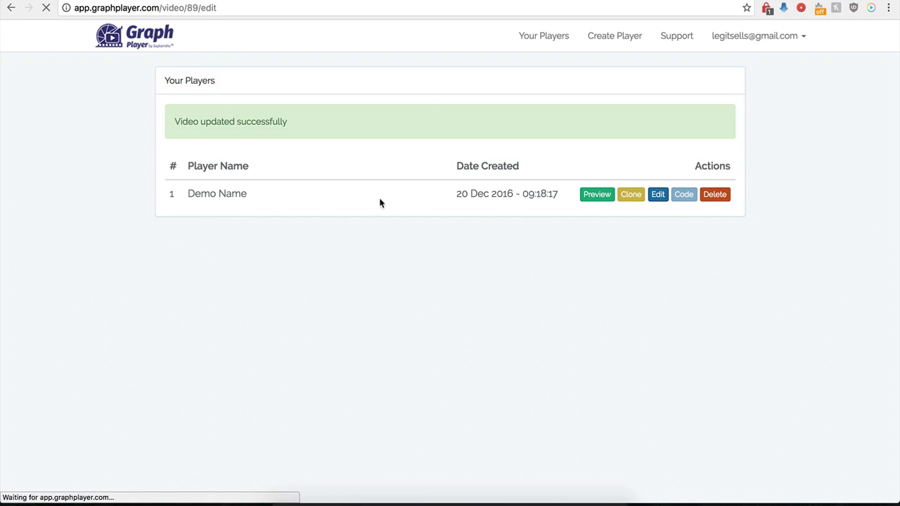
scroll(239, 302, "down", 5)
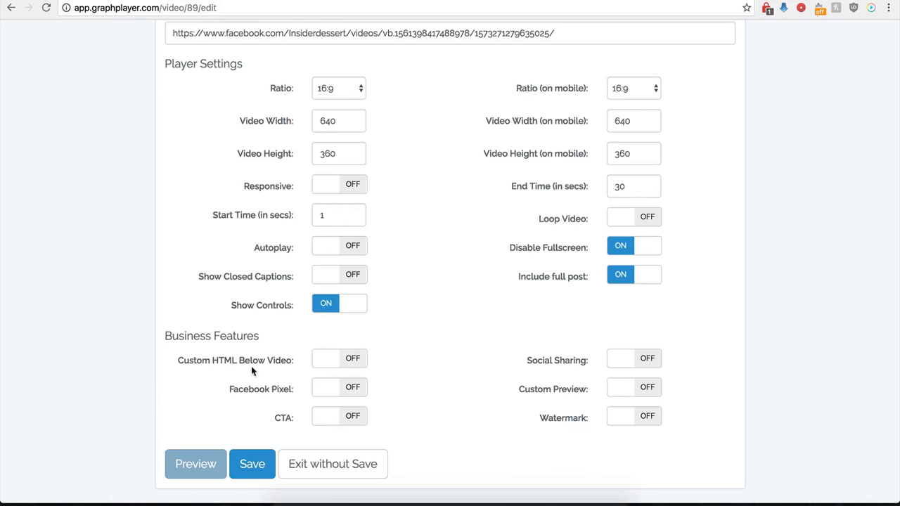
left_click(350, 358)
scroll(383, 390, "down", 3)
left_click(331, 276)
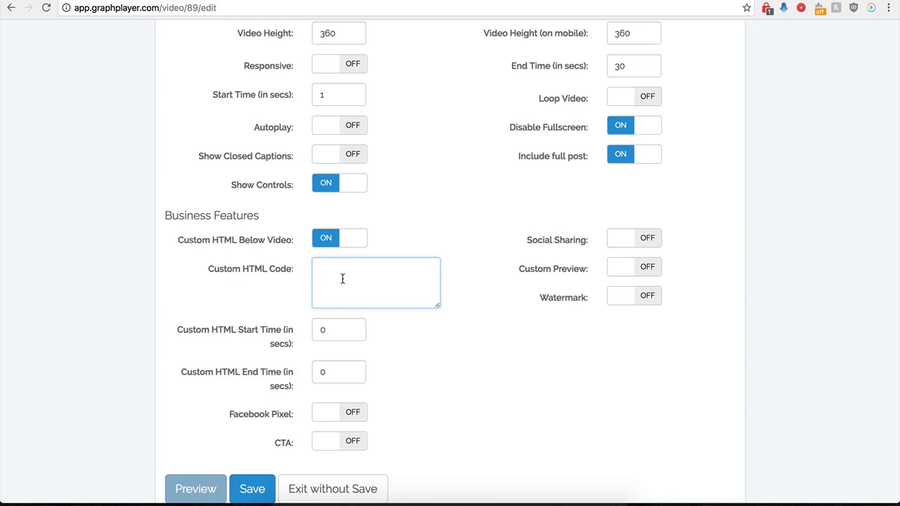
Set the custom HTML start time to 120 seconds.
left_click(334, 334)
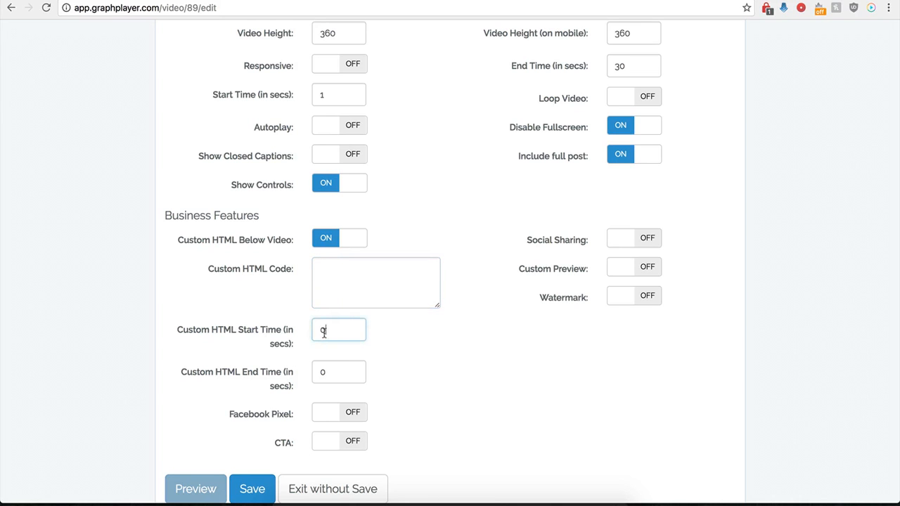
left_click_drag(313, 331, 326, 331)
left_click_drag(340, 372, 314, 372)
left_click(332, 337)
left_click(349, 279)
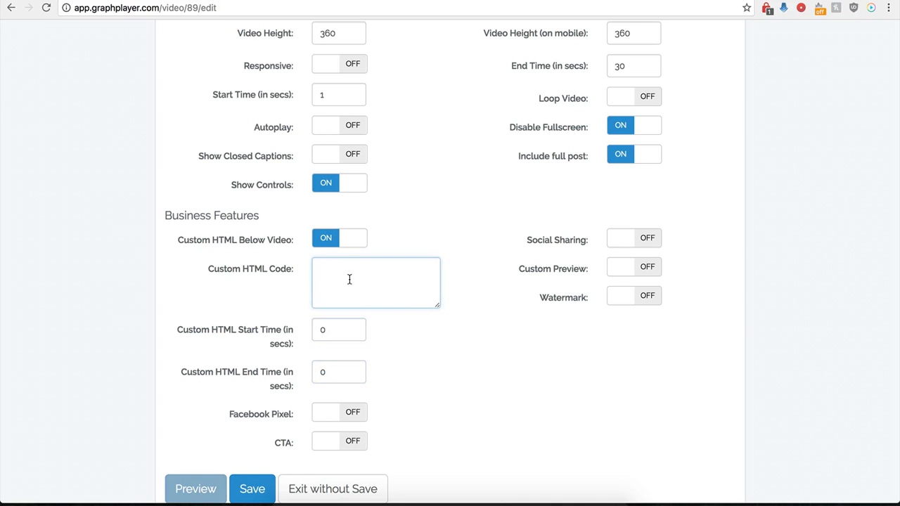
scroll(349, 279, "up", 4)
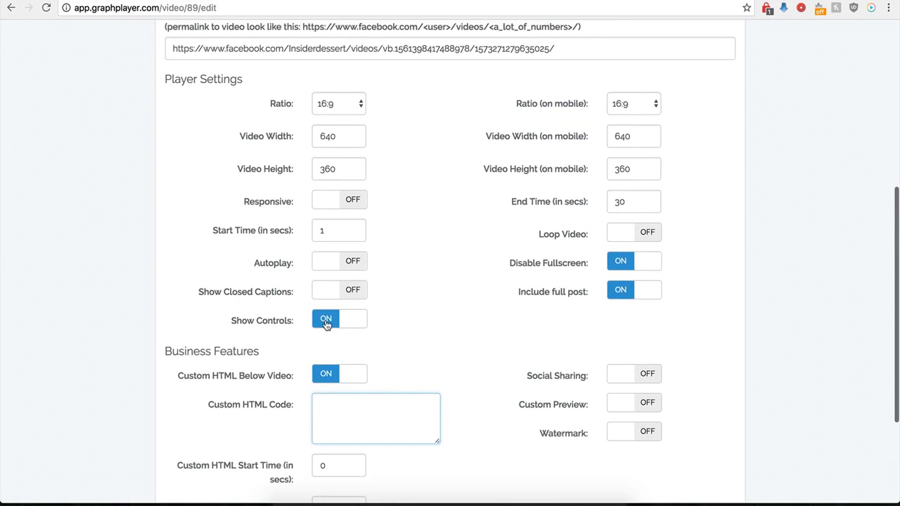
scroll(325, 324, "down", 3)
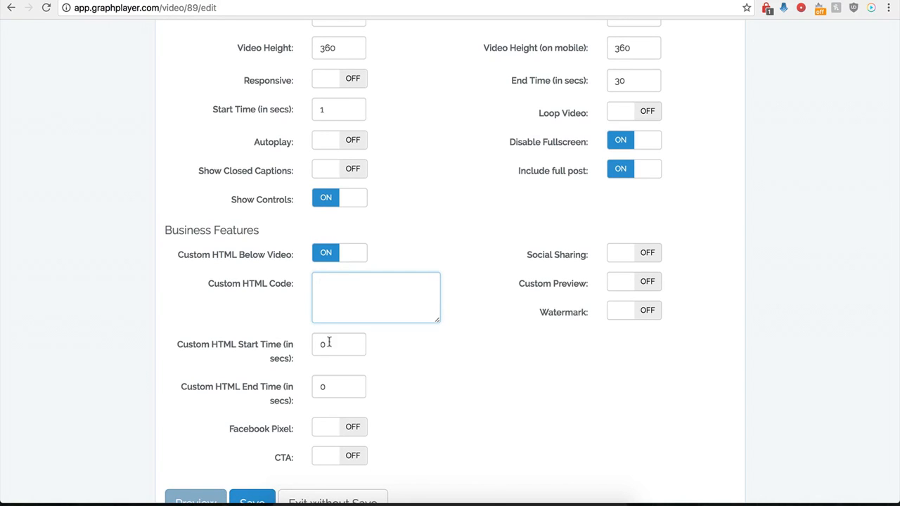
left_click_drag(346, 344, 314, 344)
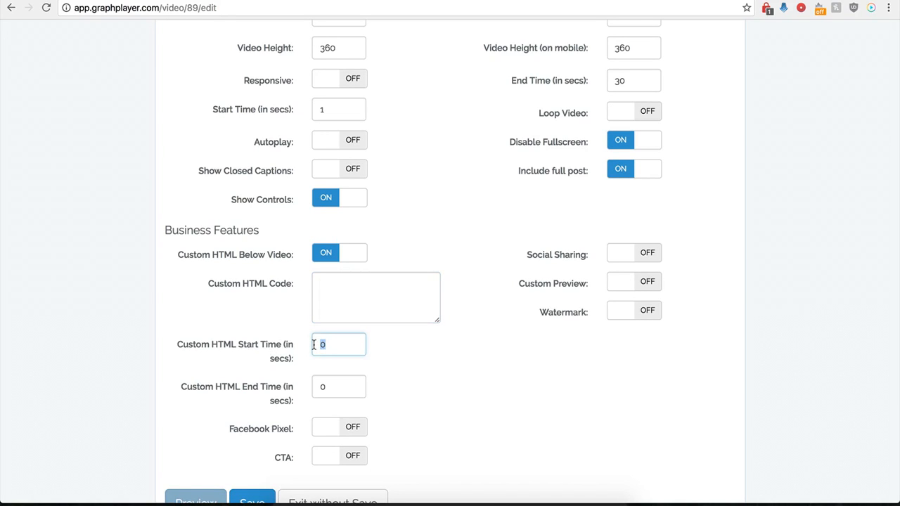
type("12")
left_click(334, 288)
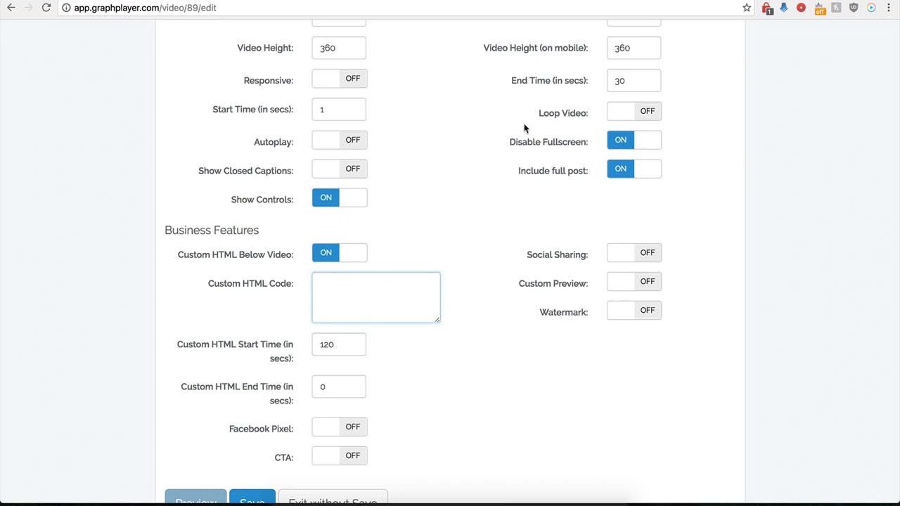
scroll(398, 292, "down", 1)
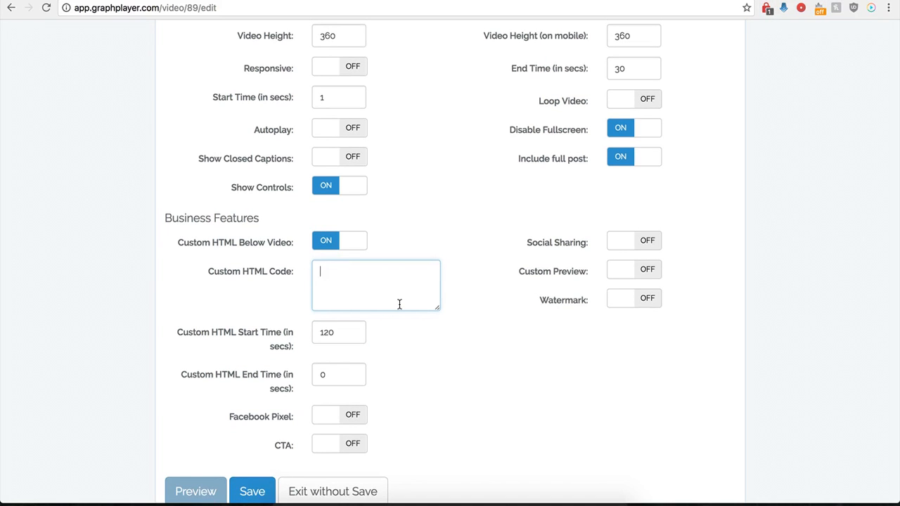
type("<center><img src=\"http://kompozer-tutorial.com/BootGifts/Buttons/Buy%20Now%20Buttons/buy-now-button-16.png\"></center>")
left_click_drag(437, 308, 468, 351)
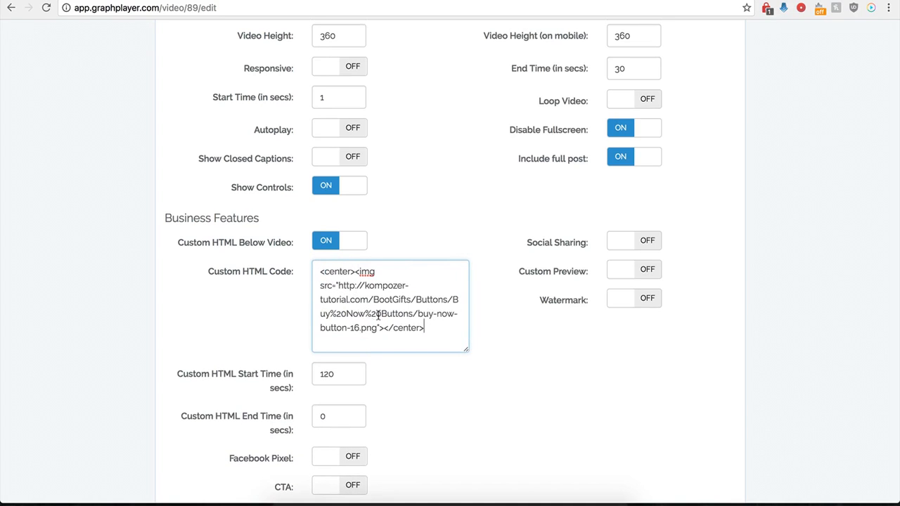
left_click(342, 357)
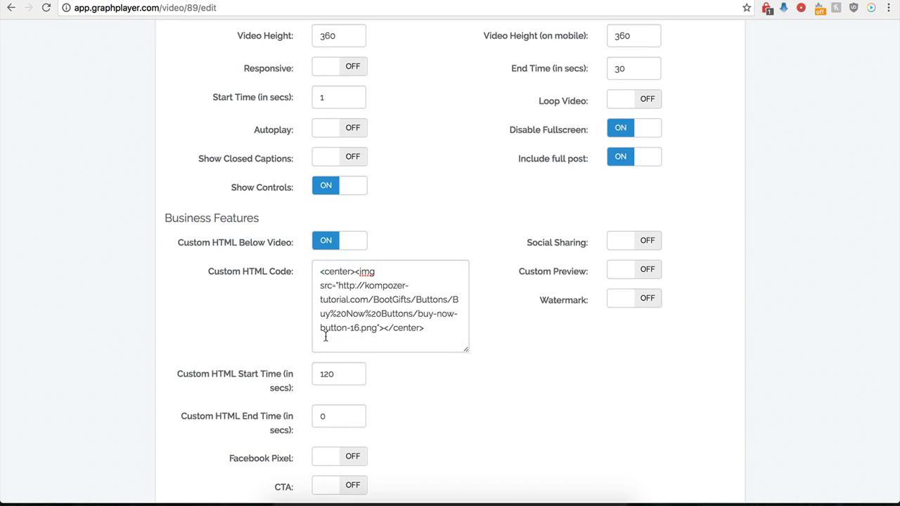
Set the custom HTML start time to 0 seconds and save the player.
double_click(328, 374)
type("0")
left_click(420, 422)
left_click(252, 465)
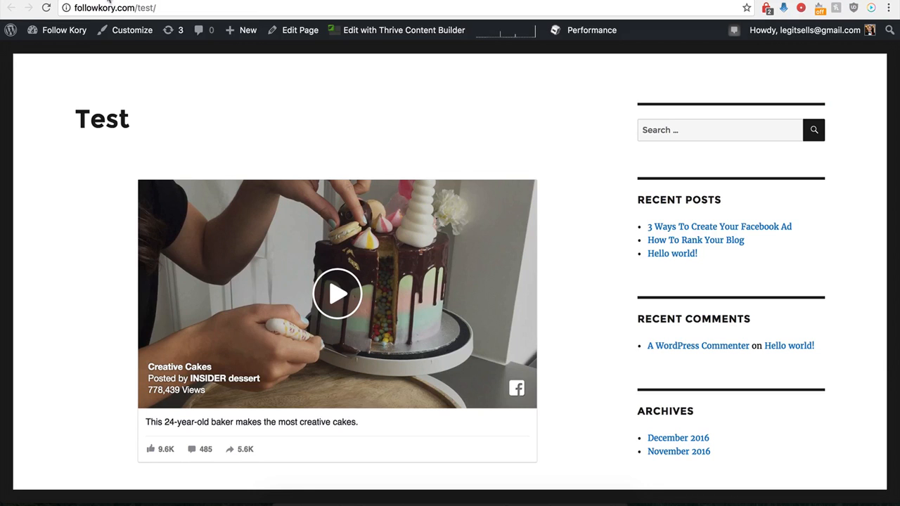
Reload the WordPress Test page and examine the custom HTML image below the embedded video.
left_click(46, 8)
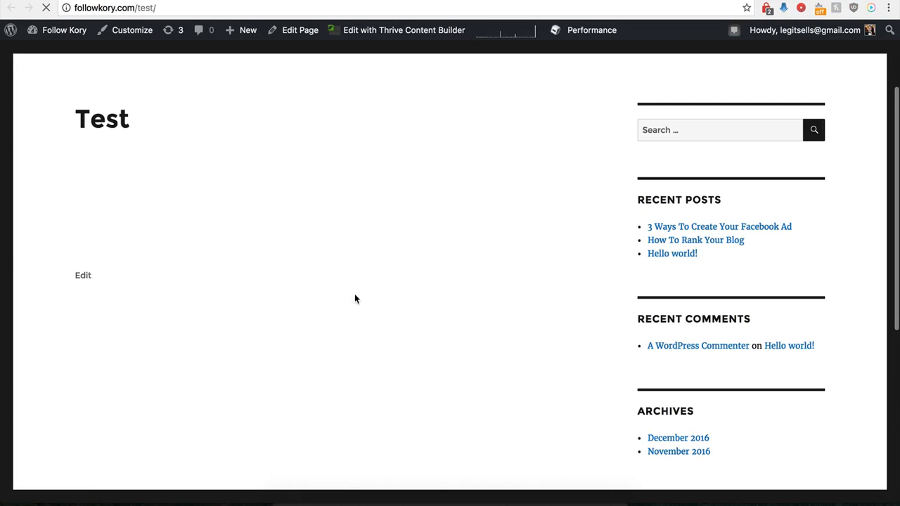
scroll(322, 316, "down", 1)
scroll(322, 317, "down", 3)
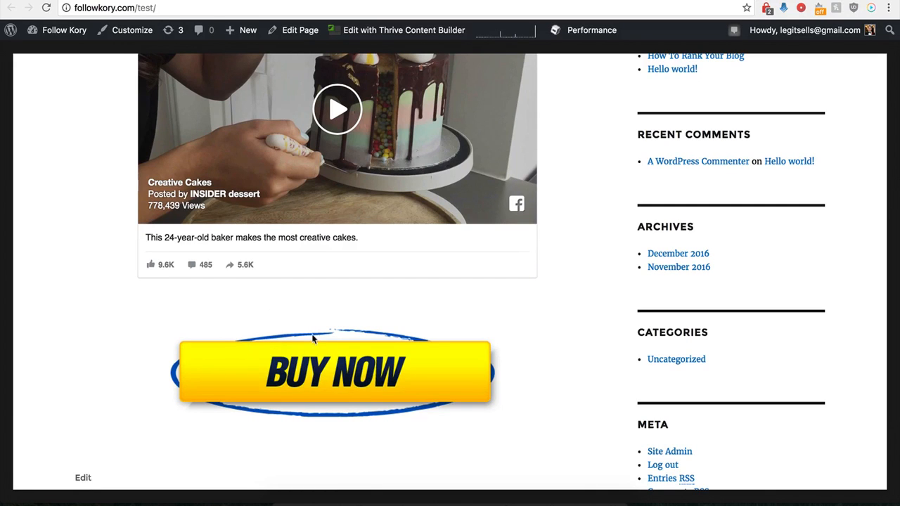
scroll(314, 339, "up", 2)
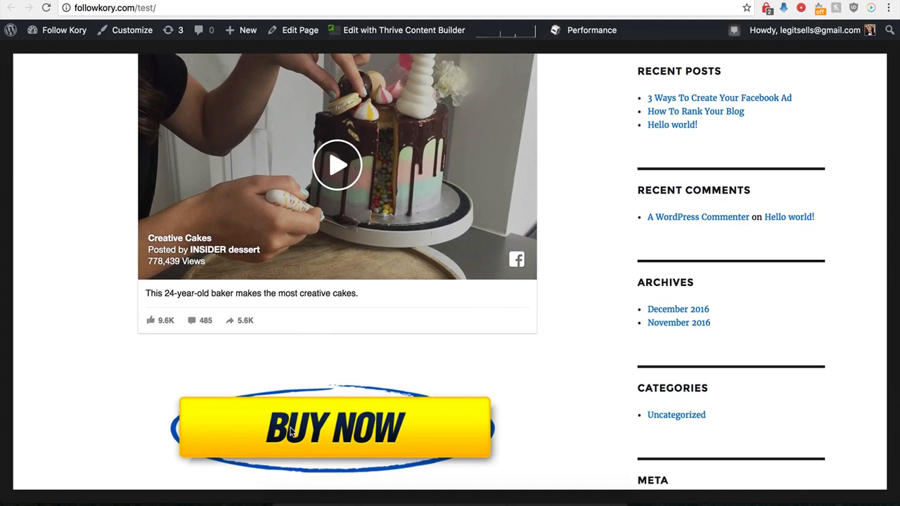
scroll(307, 396, "up", 2)
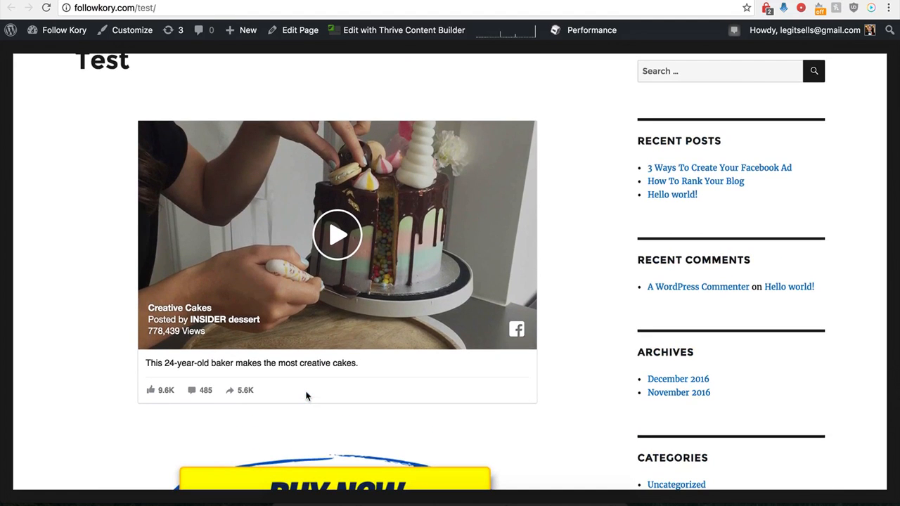
Open the Demo Name player's settings for editing and turn off the custom HTML below the video.
scroll(307, 395, "down", 1)
scroll(307, 396, "up", 3)
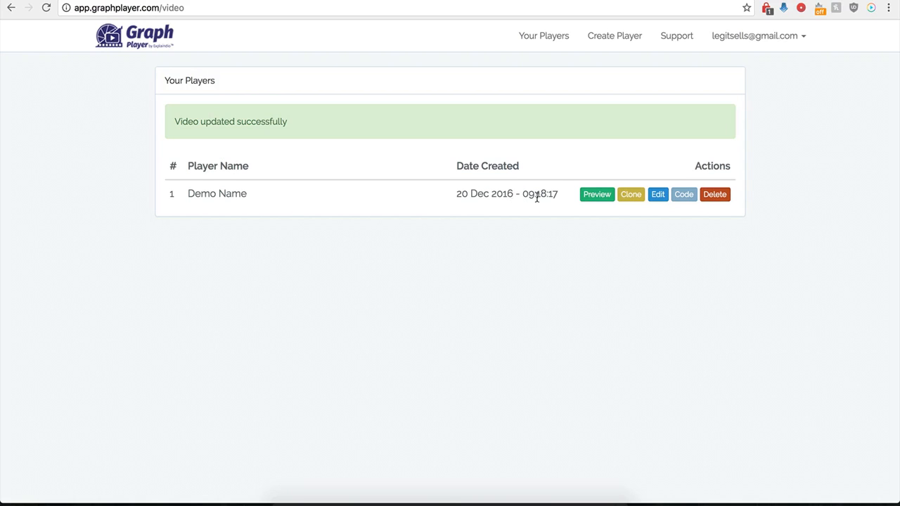
left_click(654, 198)
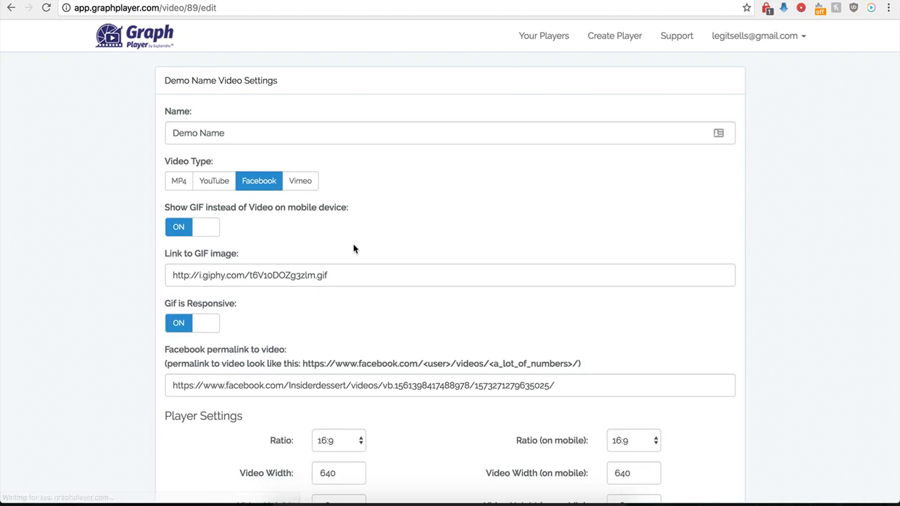
scroll(159, 378, "down", 6)
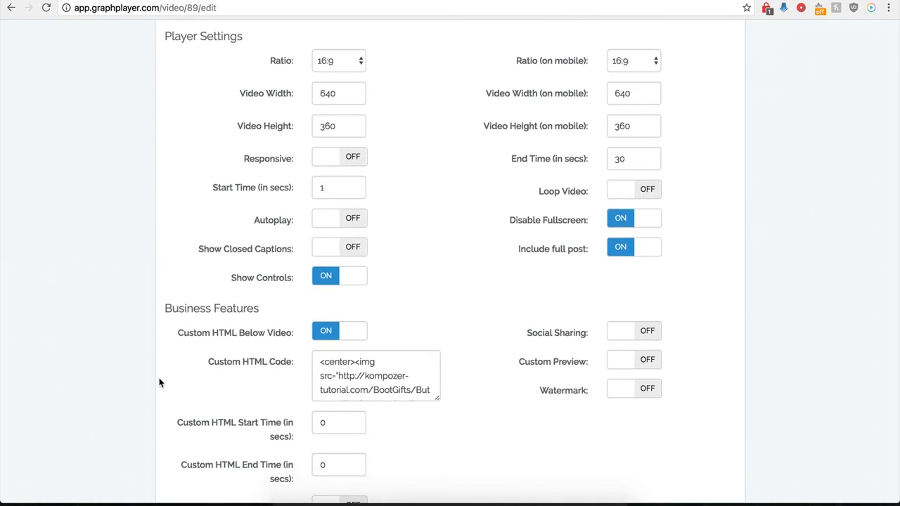
scroll(160, 371, "down", 1)
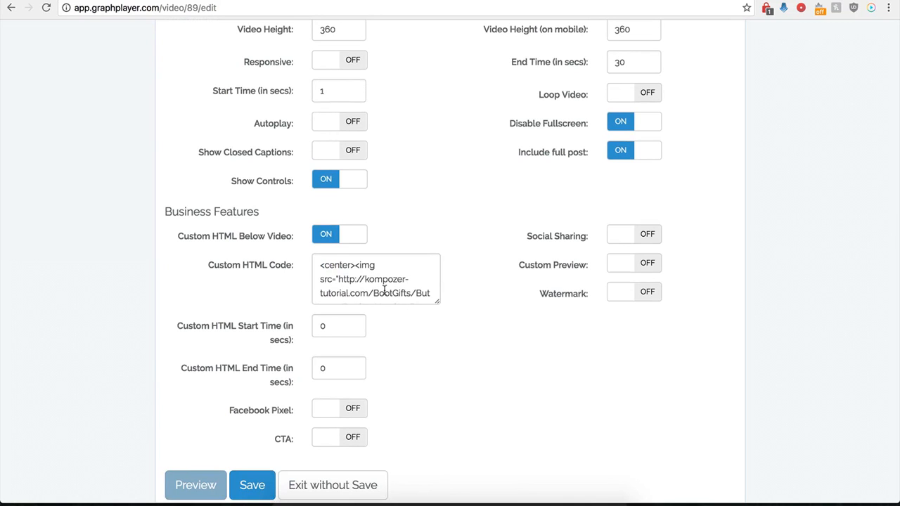
left_click(323, 234)
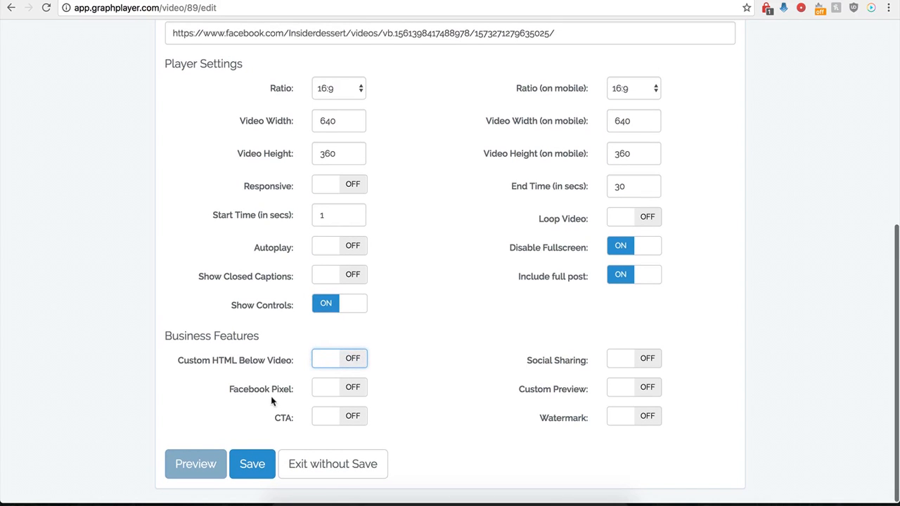
Turn on the Facebook Pixel feature to show its code and timing fields, and turn it off again.
left_click(354, 392)
scroll(287, 408, "down", 2)
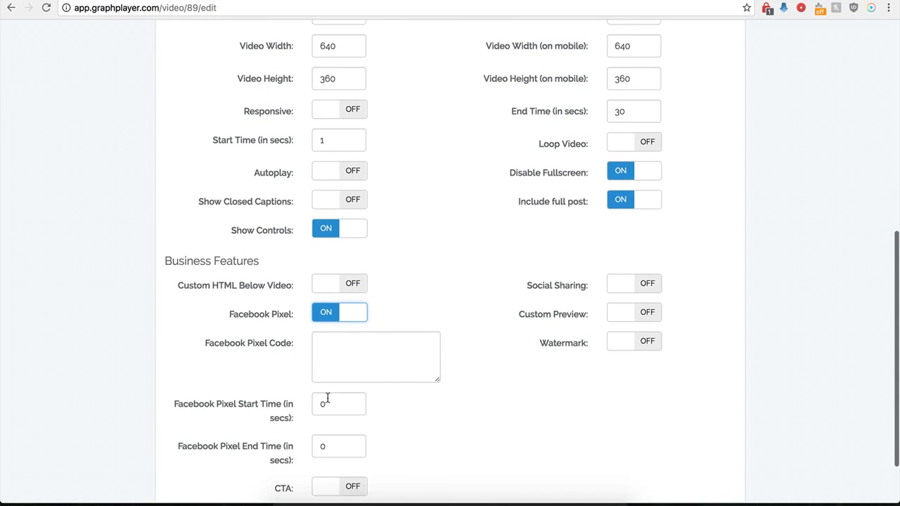
scroll(335, 366, "down", 1)
left_click(350, 325)
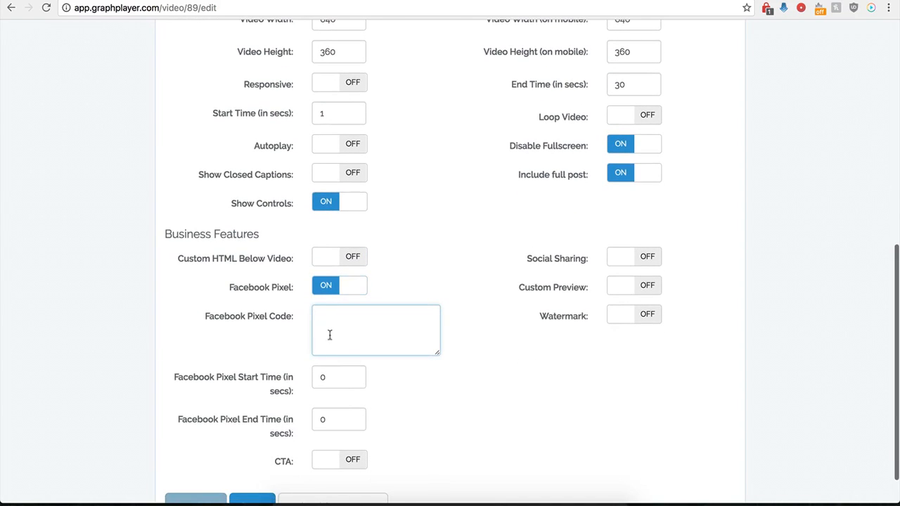
left_click(324, 286)
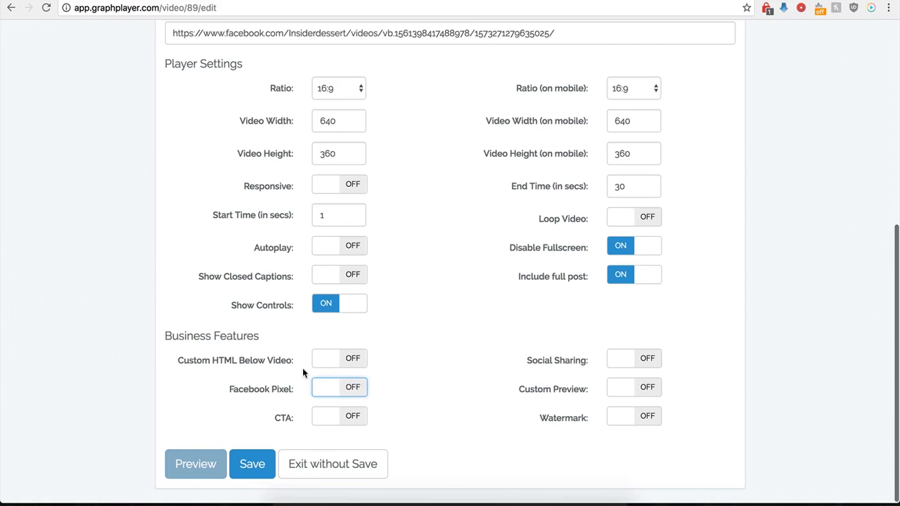
Enable the CTA and paste the copied kompozer-tutorial.com image address as the CTA image URL.
left_click(356, 419)
scroll(406, 443, "down", 5)
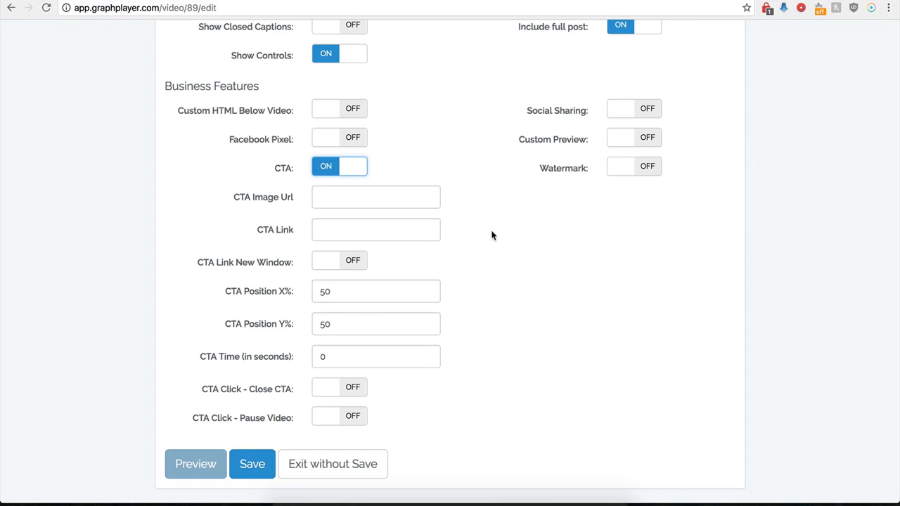
left_click(381, 197)
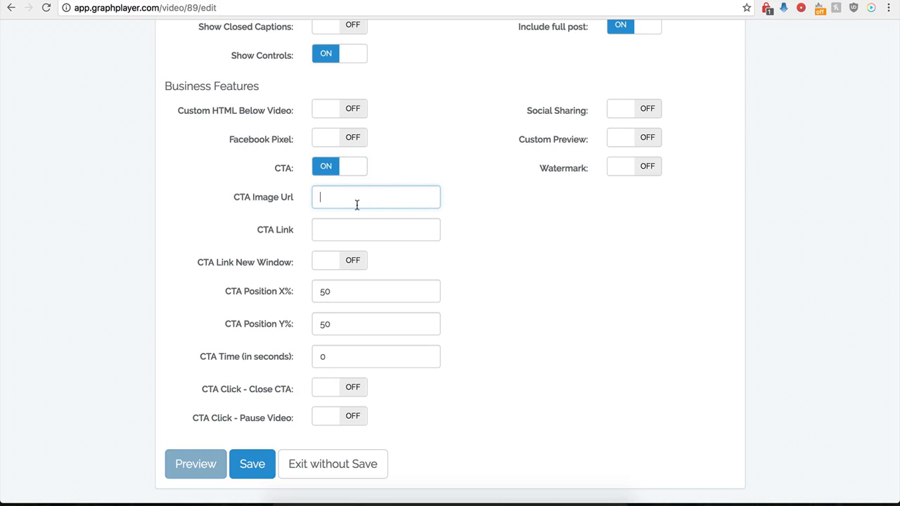
key("ctrl+v")
left_click(329, 232)
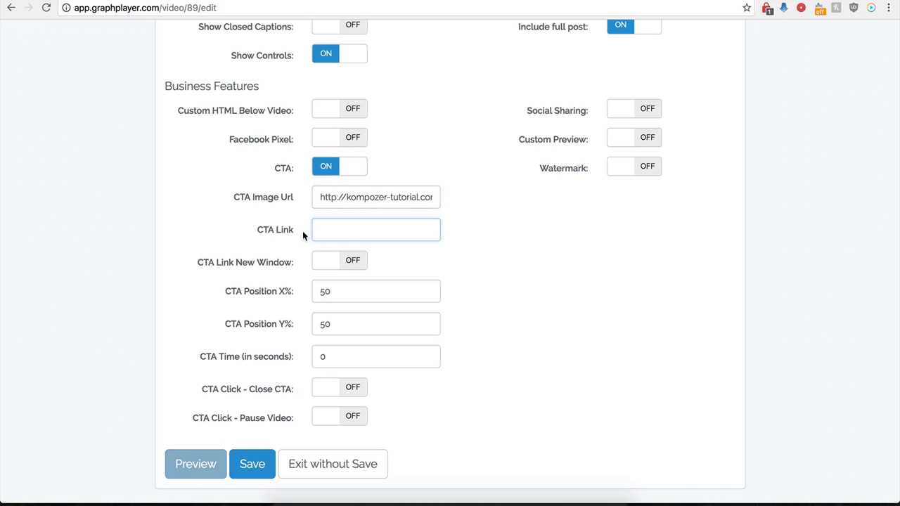
left_click(334, 231)
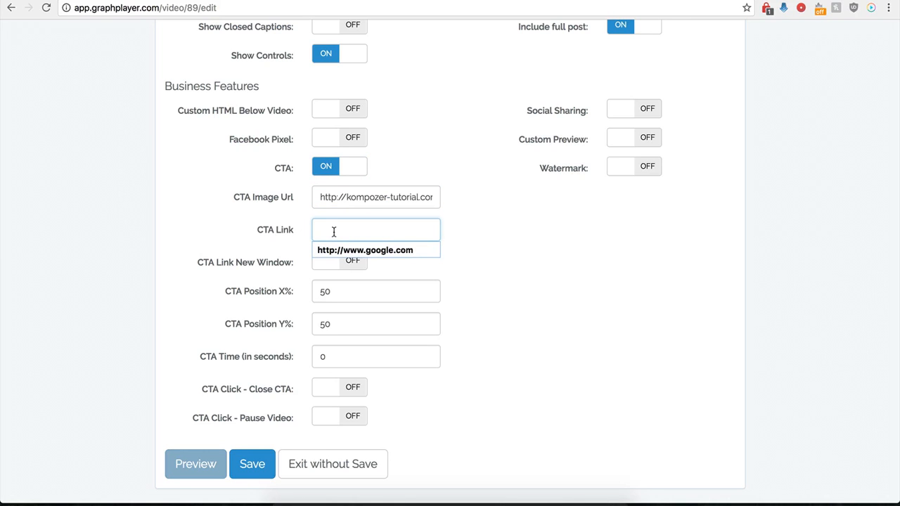
left_click(342, 252)
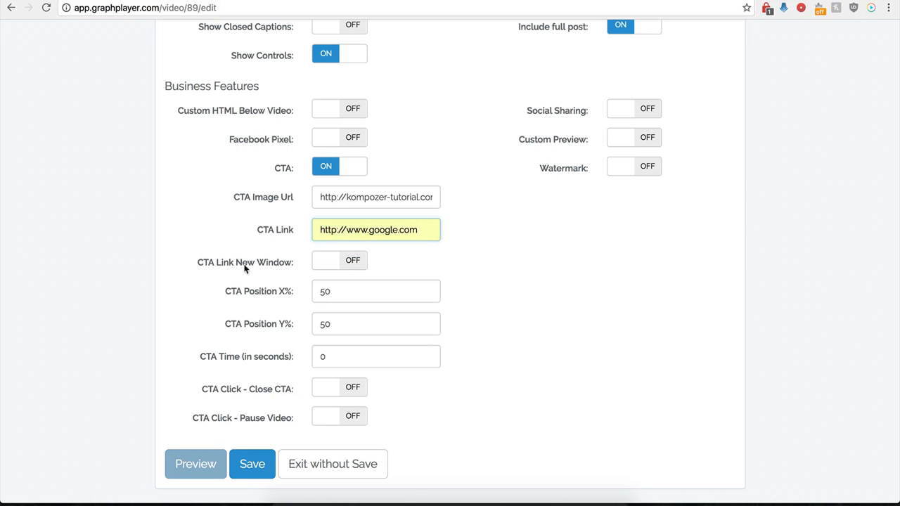
left_click(352, 261)
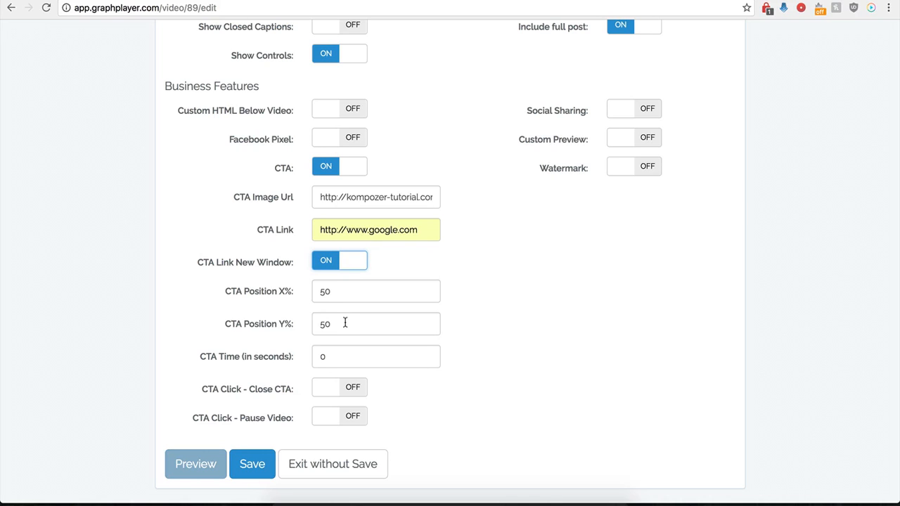
Try a CTA time of 120 seconds and set it back to 0.
left_click(328, 357)
left_click_drag(328, 356, 314, 359)
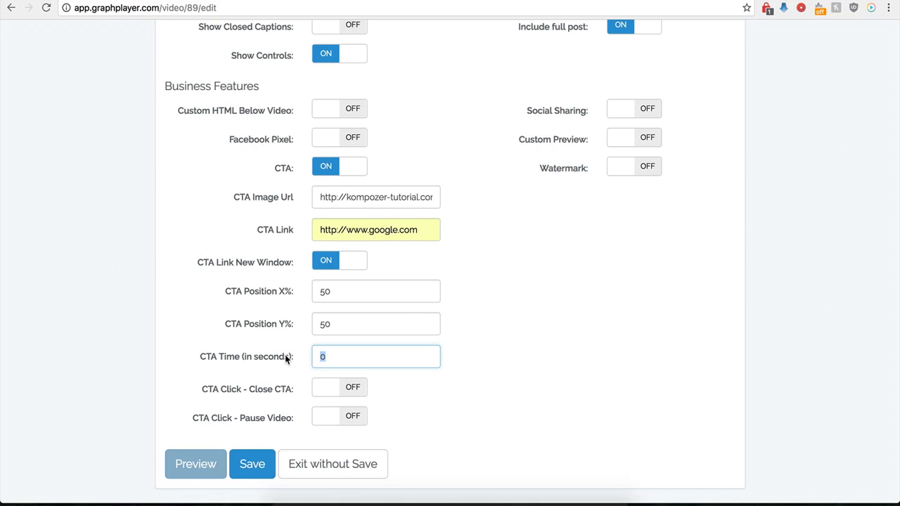
type("120")
key("BackSpace")
key("BackSpace")
key("BackSpace")
type("0")
left_click(375, 414)
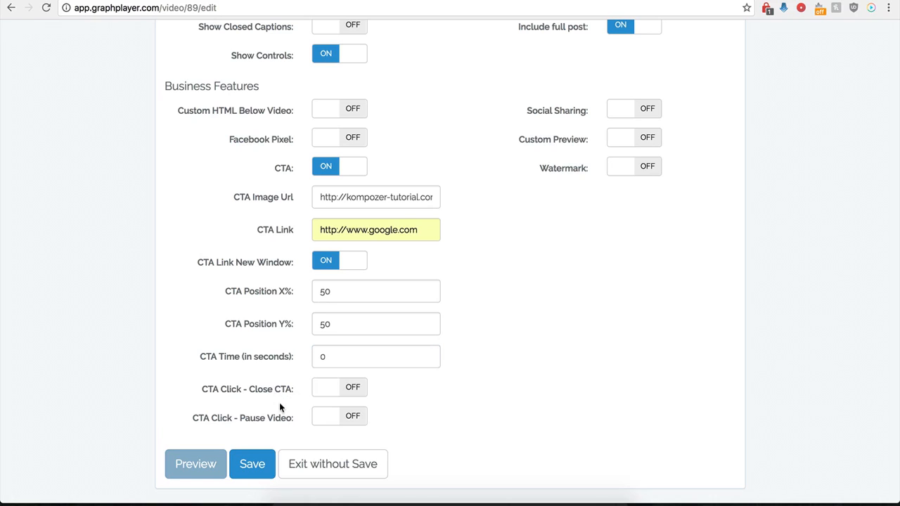
Make the CTA close when it is clicked and save the player.
left_click(353, 391)
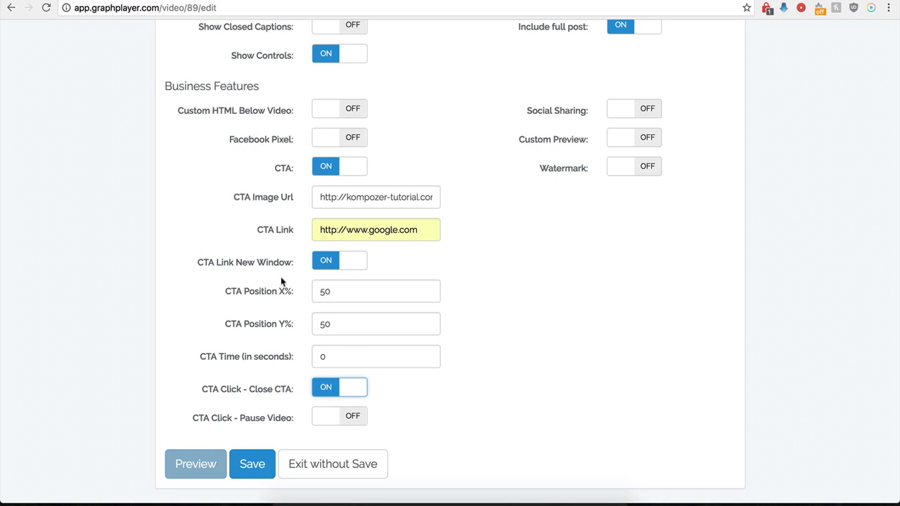
left_click(241, 478)
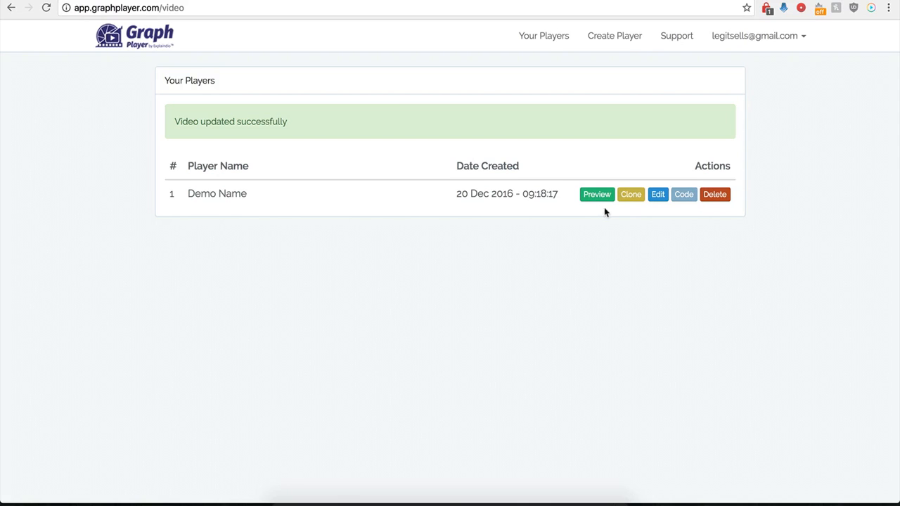
Reopen the Demo Name player's settings, set the CTA's X position to 0% and save the player.
left_click(656, 195)
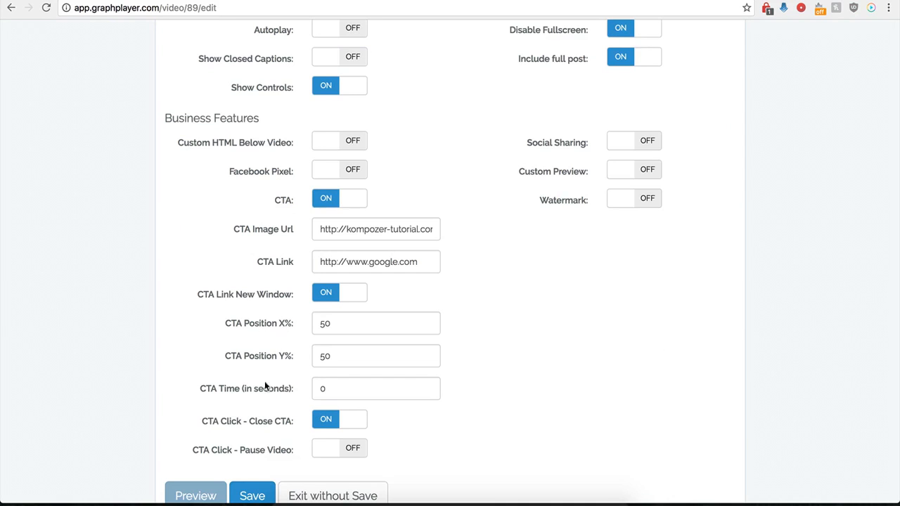
scroll(260, 364, "down", 1)
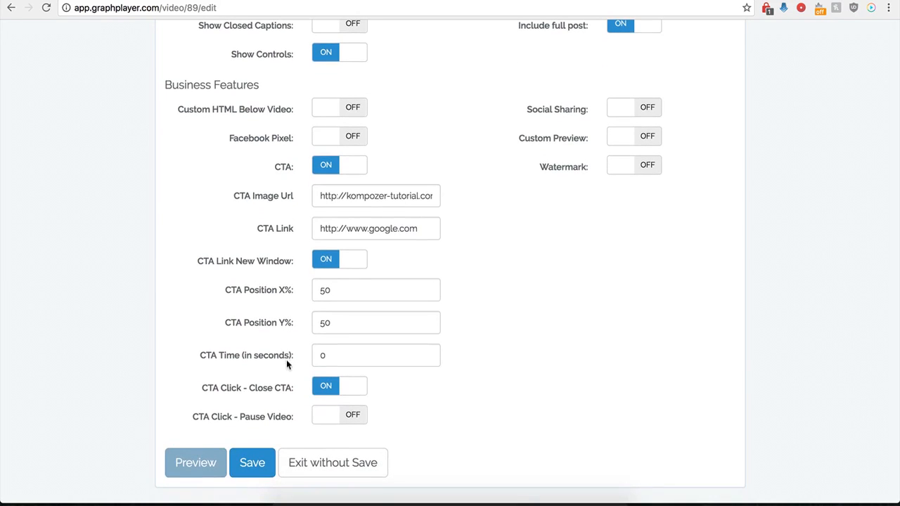
left_click(338, 297)
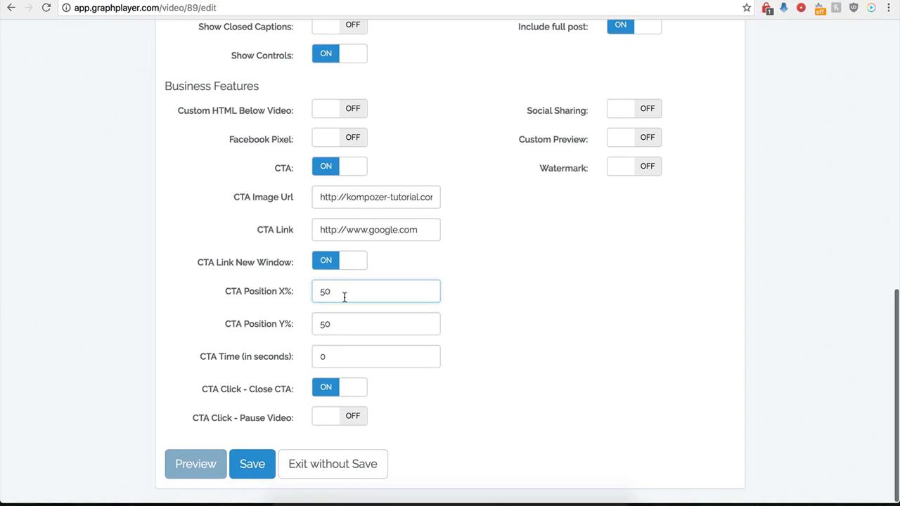
key("BackSpace")
key("BackSpace")
type("0")
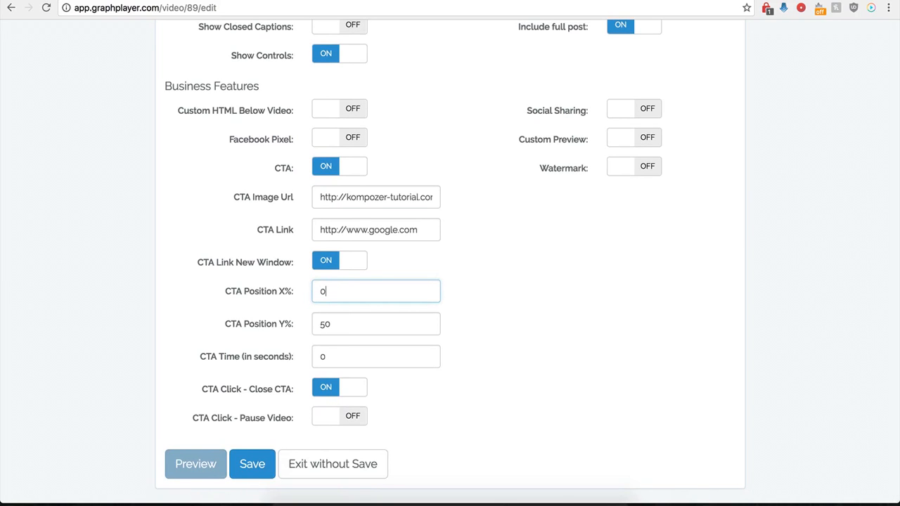
left_click(251, 468)
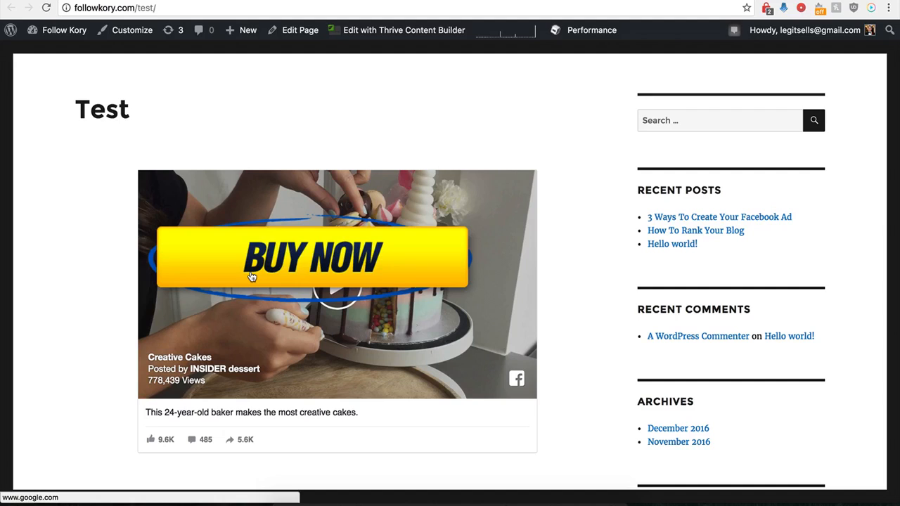
Test the Buy Now overlay's link on the WordPress Test page and return to the GraphPlayer players list.
left_click(319, 260)
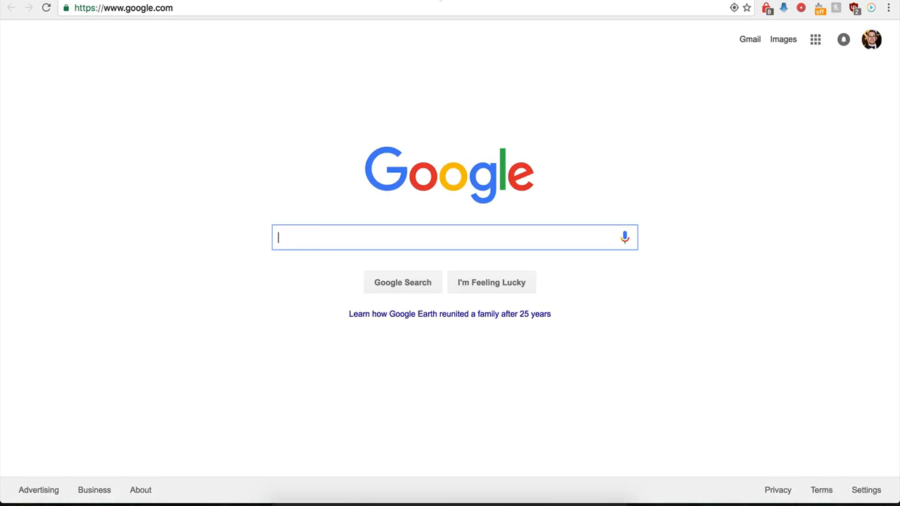
key("super+w")
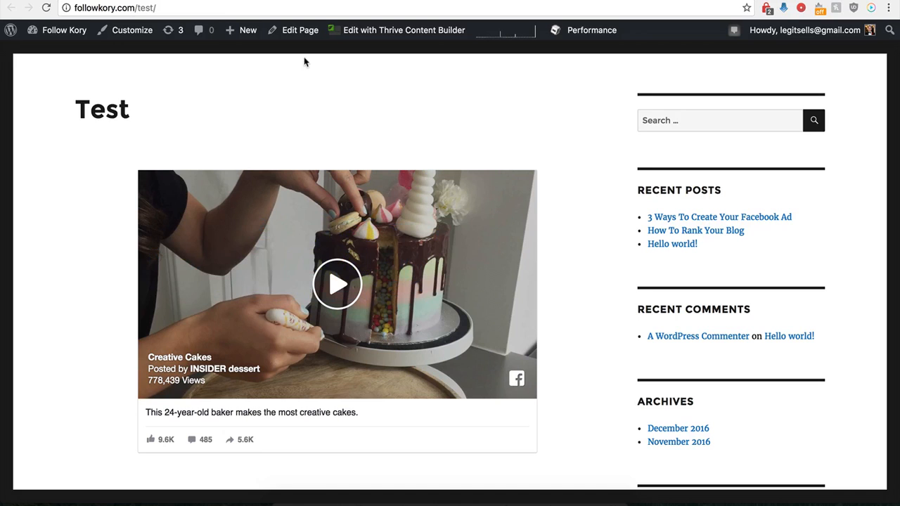
left_click(232, 1)
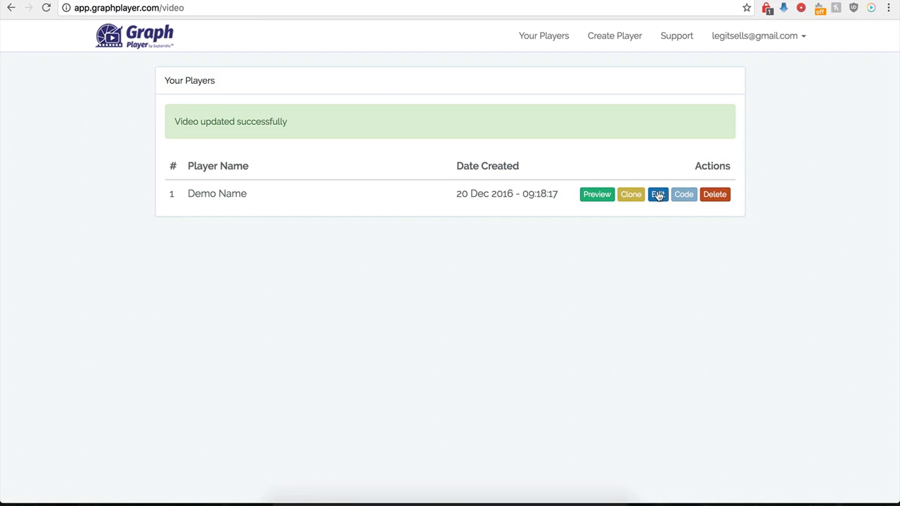
Open the Demo Name player's settings again and turn off the CTA.
left_click(658, 194)
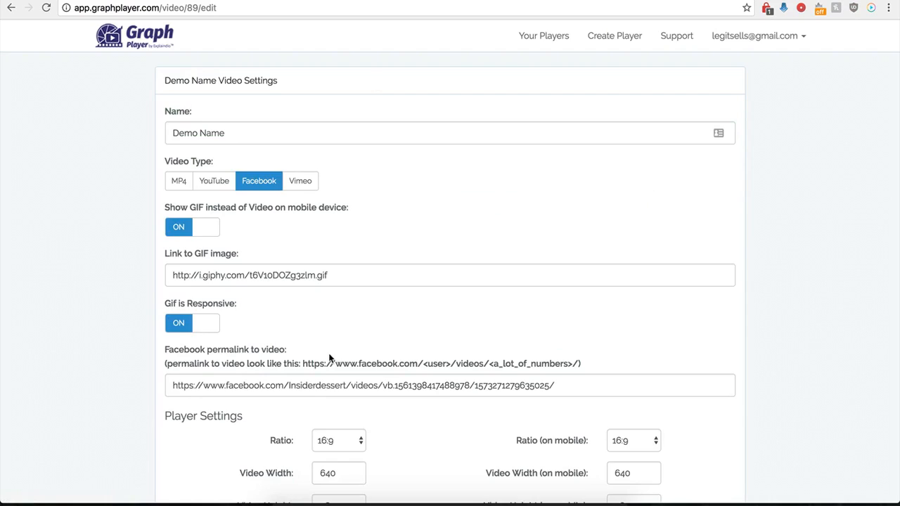
scroll(331, 331, "down", 9)
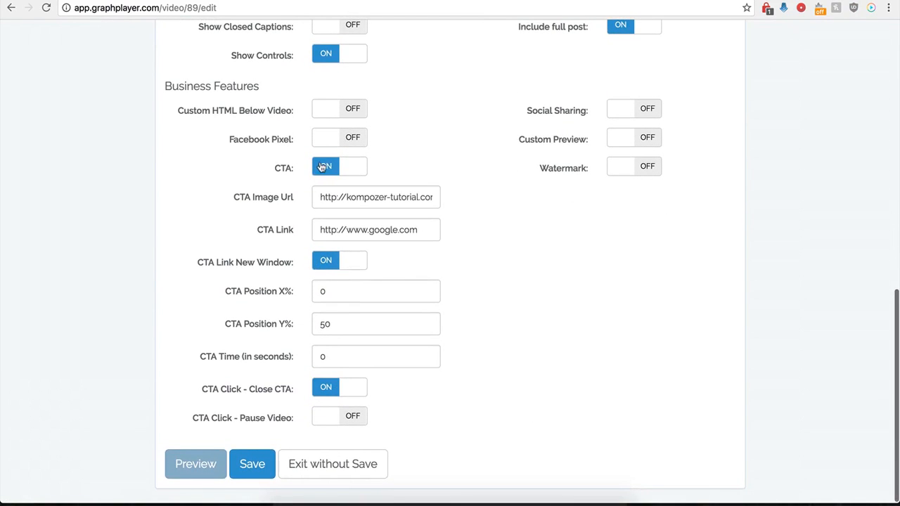
left_click(326, 167)
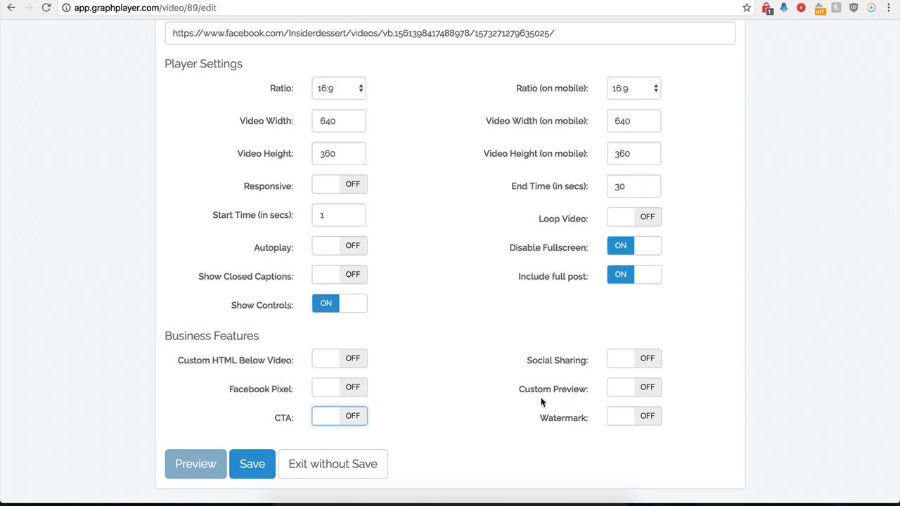
left_click(644, 360)
scroll(499, 392, "down", 1)
scroll(498, 392, "down", 4)
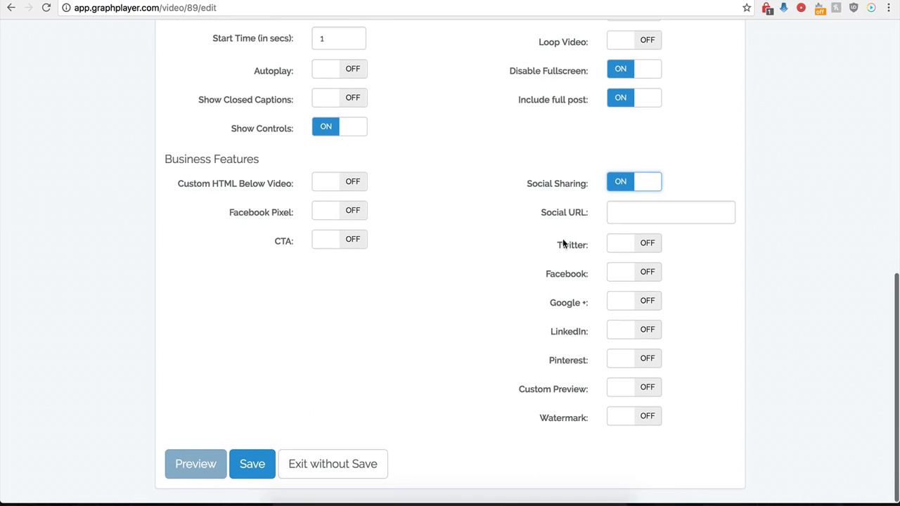
left_click(619, 211)
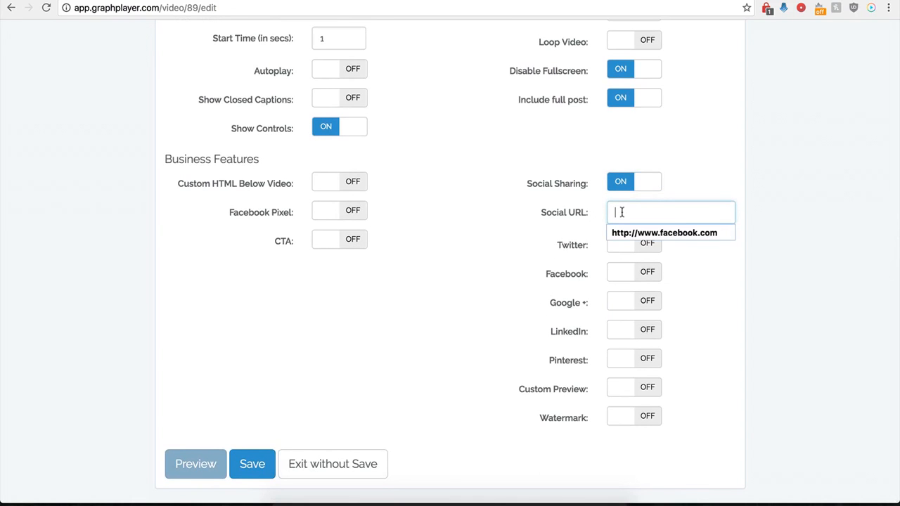
left_click(626, 233)
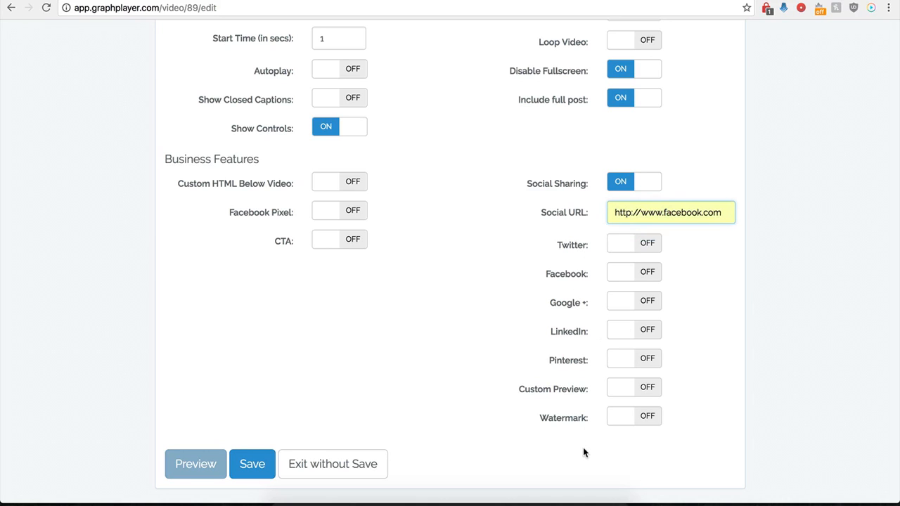
Enable Twitter sharing with the handle testing and the text twitter.
left_click(643, 243)
left_click(629, 295)
left_click(628, 312)
left_click(630, 323)
scroll(552, 319, "down", 1)
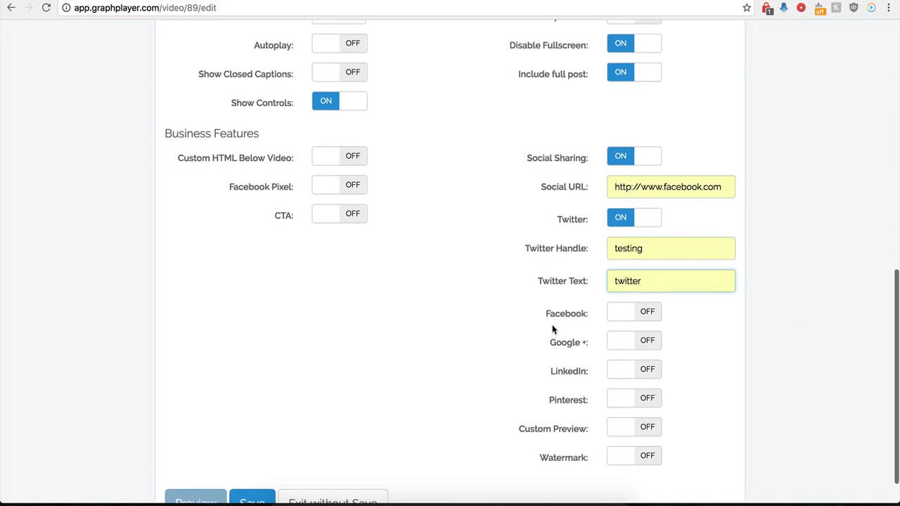
Enable Facebook, Google + and LinkedIn sharing for the player.
left_click(648, 322)
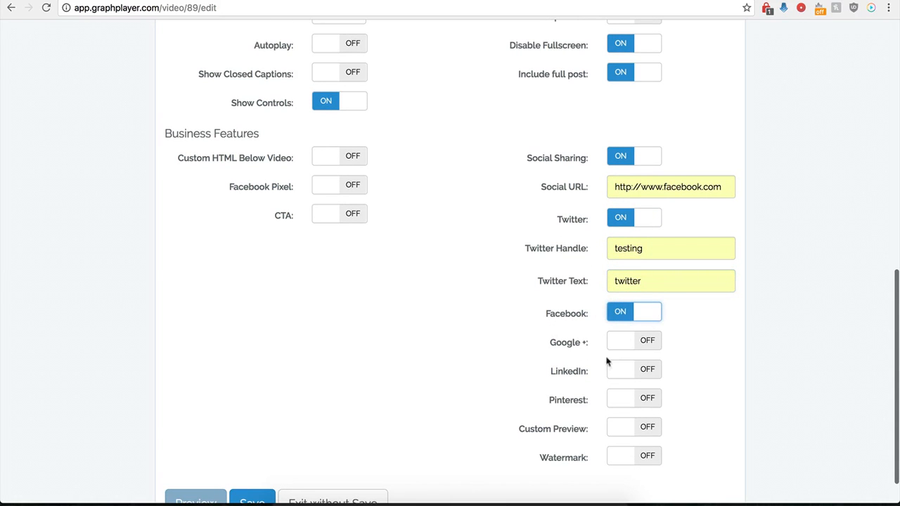
left_click(645, 341)
left_click(644, 370)
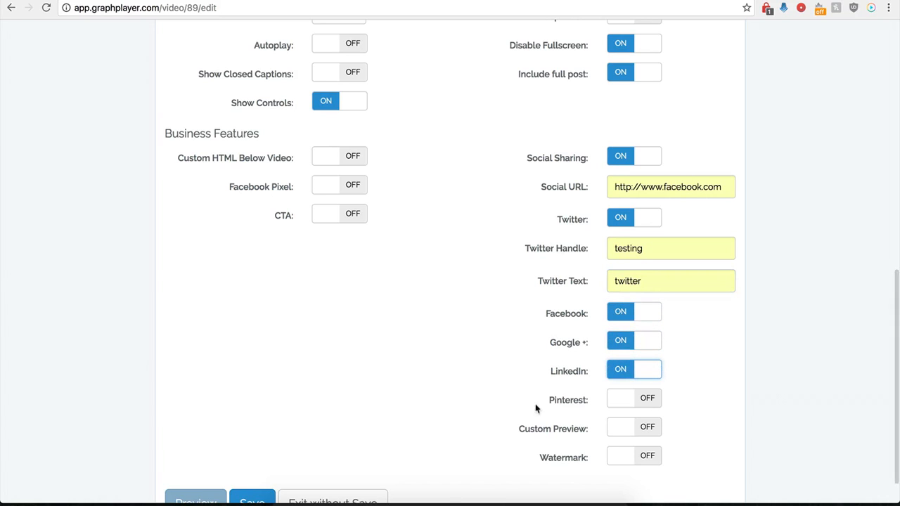
Save the player with its social sharing settings and reload the WordPress Test page to view the sharing buttons below the video.
scroll(606, 357, "down", 2)
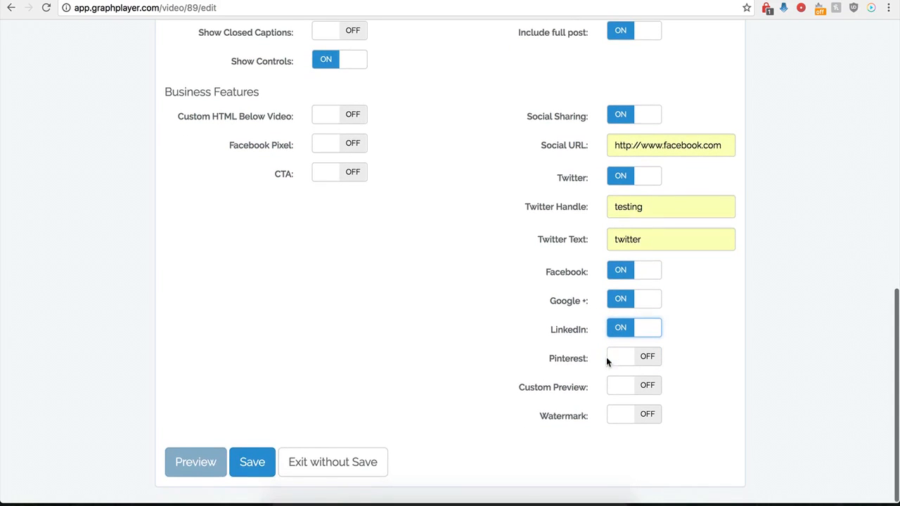
left_click(253, 468)
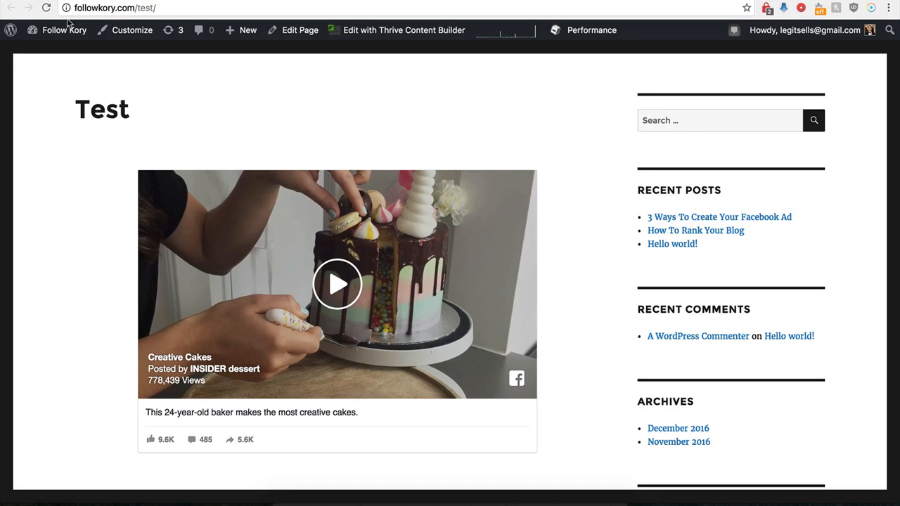
left_click(46, 8)
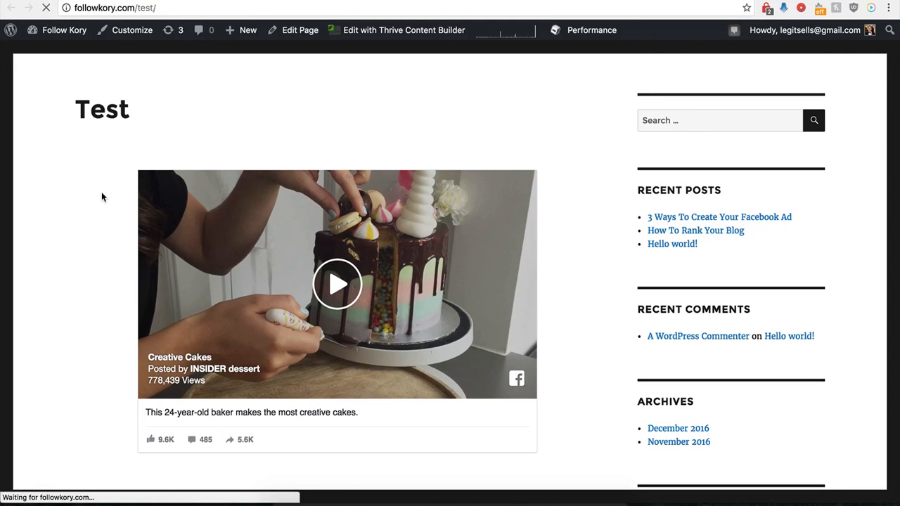
scroll(184, 407, "down", 2)
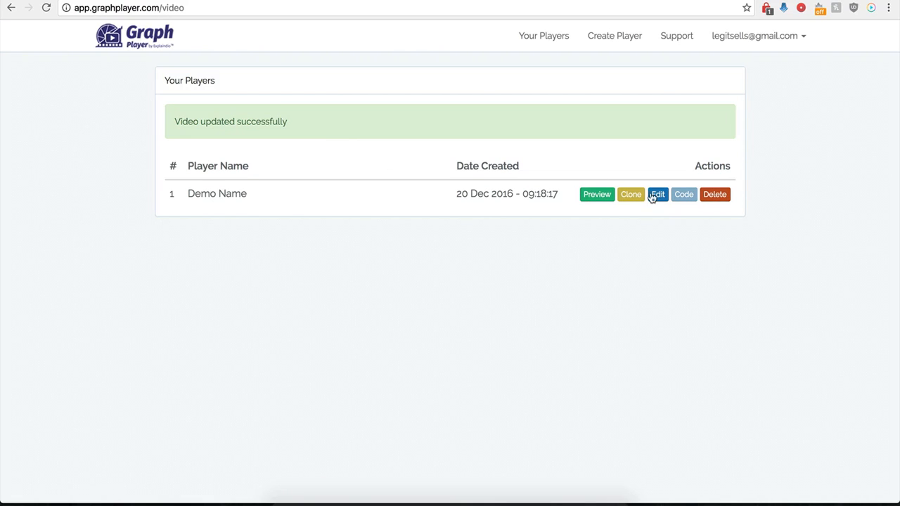
Reopen the Demo Name player's settings and turn off social sharing.
left_click(656, 199)
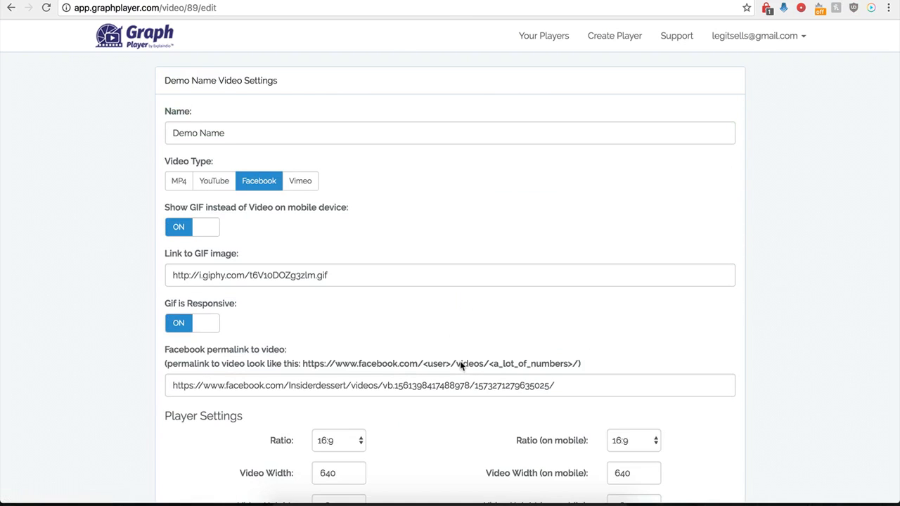
scroll(506, 402, "down", 10)
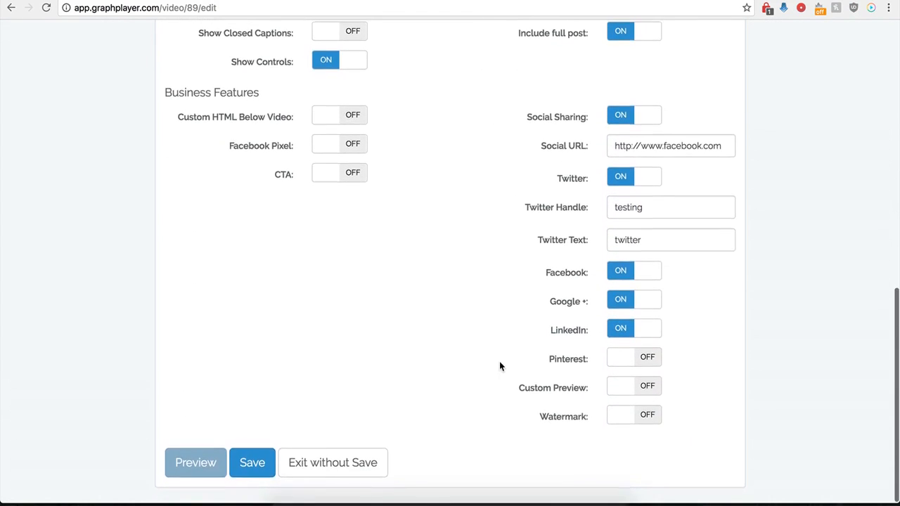
left_click(618, 119)
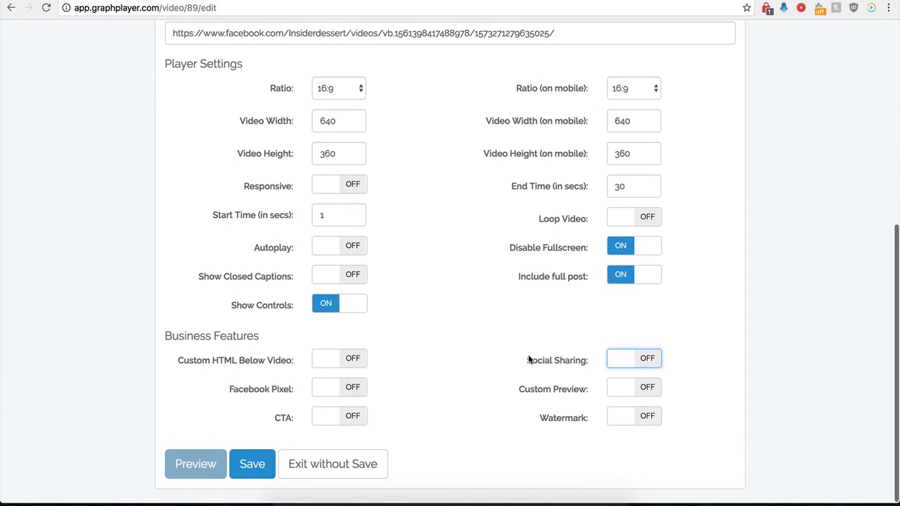
Enable Custom Preview and paste the copied hdwpro.com image address as the Preview Image URL.
left_click(648, 389)
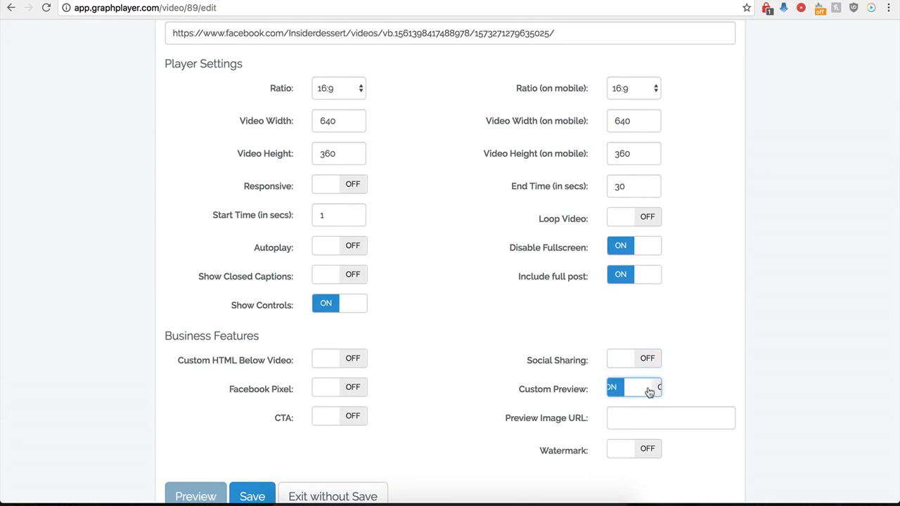
left_click(624, 420)
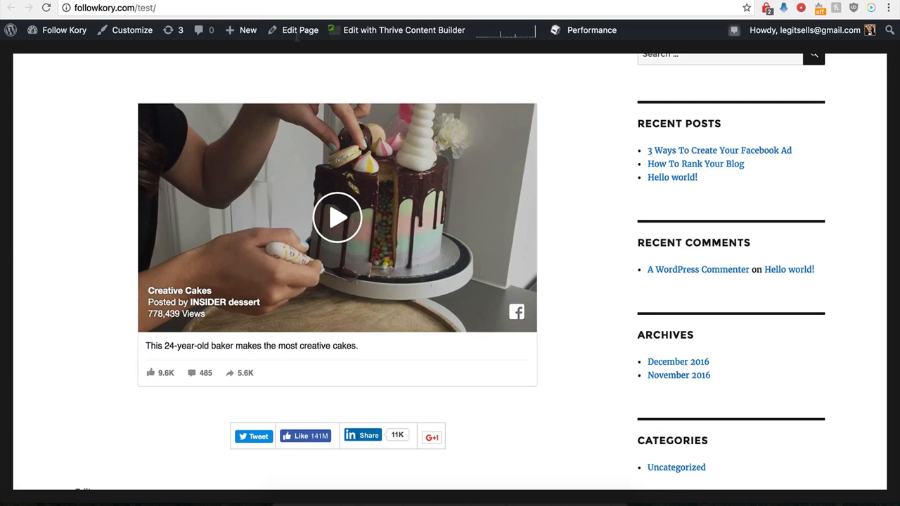
scroll(170, 261, "up", 1)
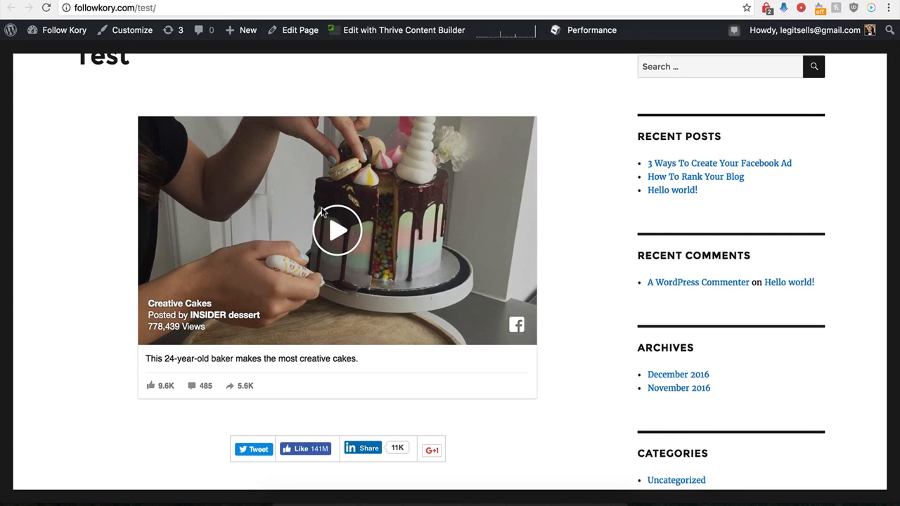
scroll(281, 201, "up", 1)
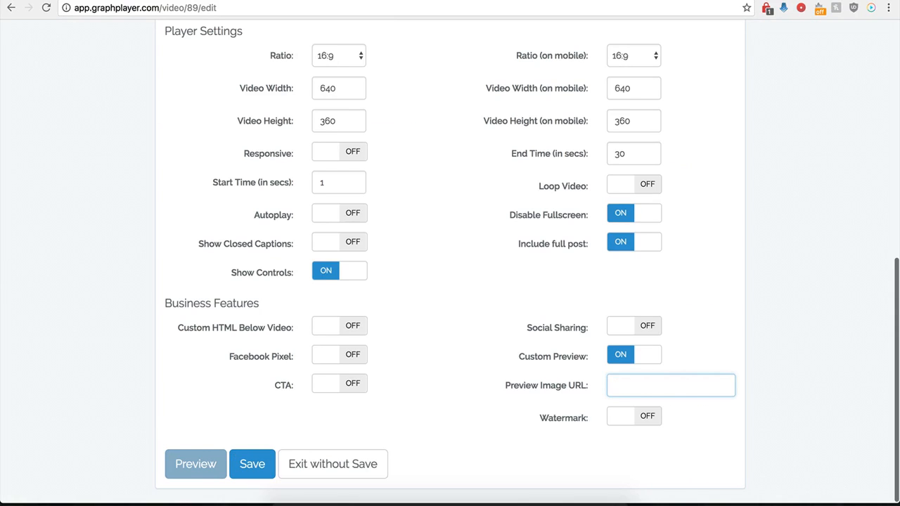
left_click(627, 385)
key("super+v")
left_click(533, 382)
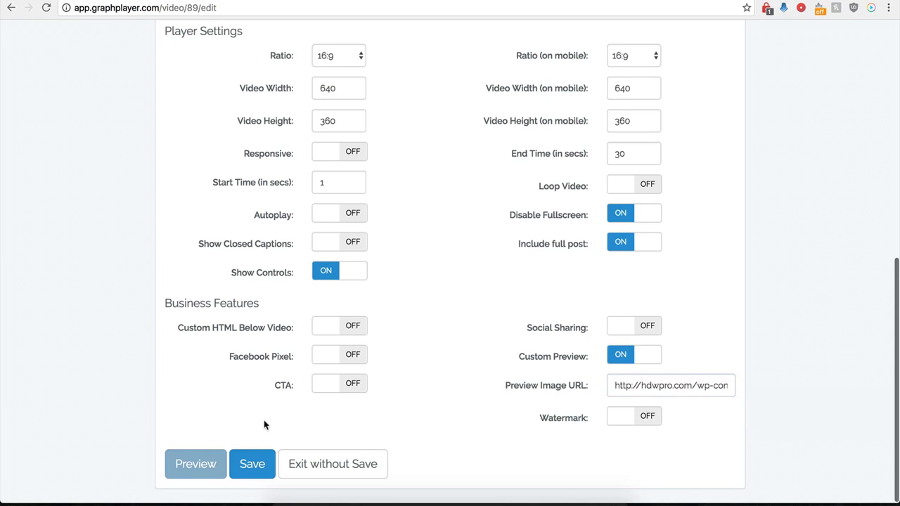
Save the player with the custom preview image and reload the WordPress Test page to check it.
left_click(252, 464)
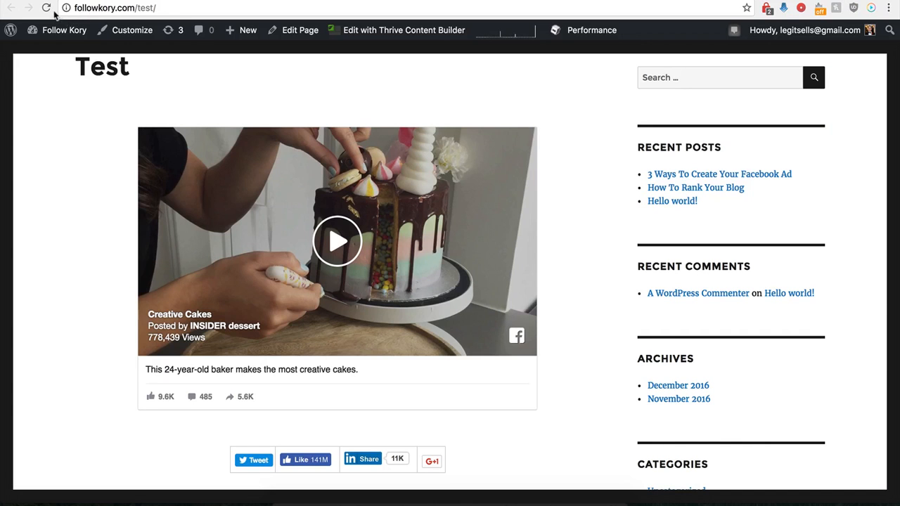
left_click(47, 8)
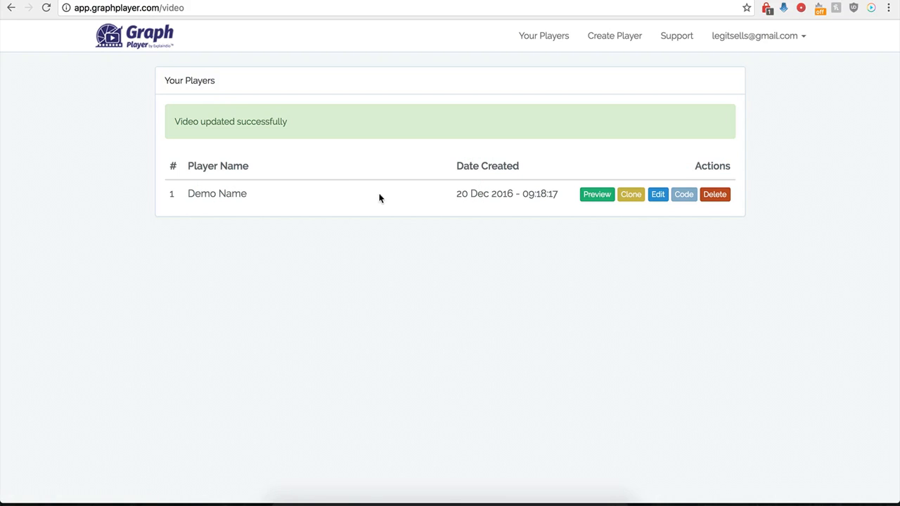
Open the Demo Name player for editing again and turn off Custom Preview.
left_click(659, 195)
scroll(537, 348, "down", 6)
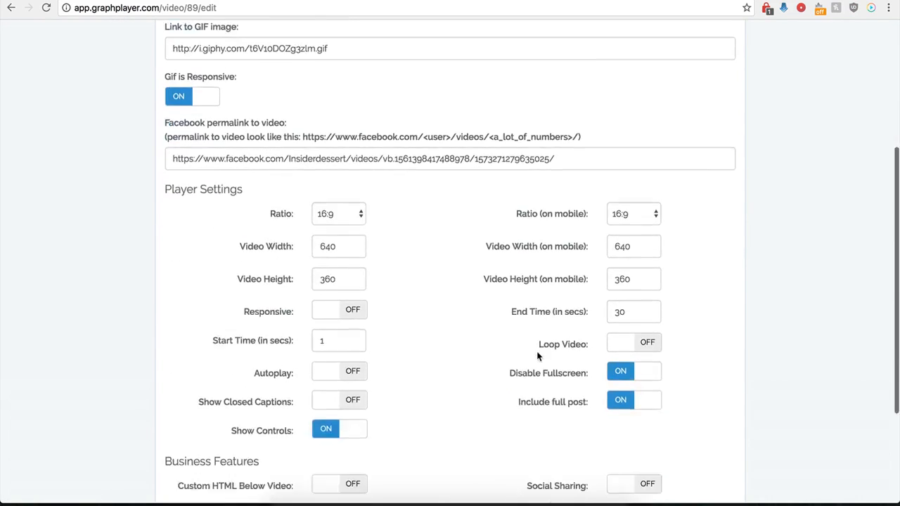
left_click(613, 359)
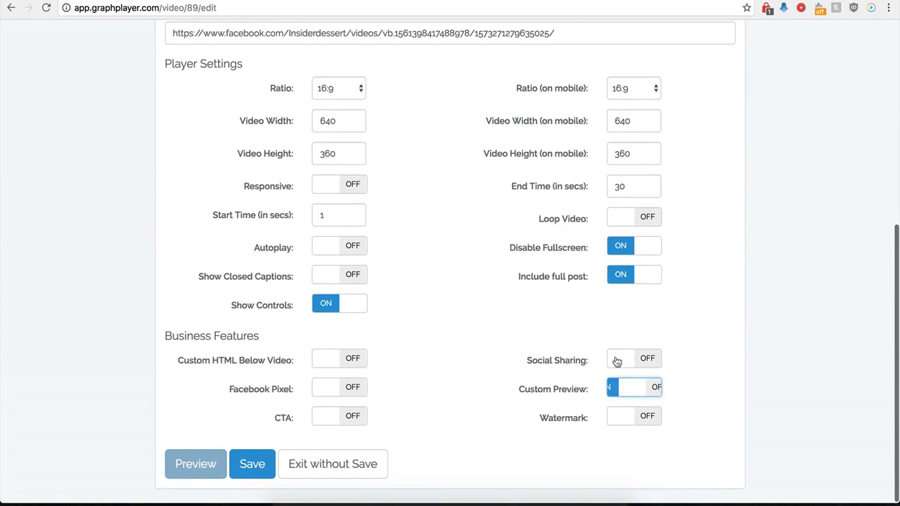
Turn on the watermark and look through its image URL, link and On Watermark Click options without changing them.
left_click(651, 417)
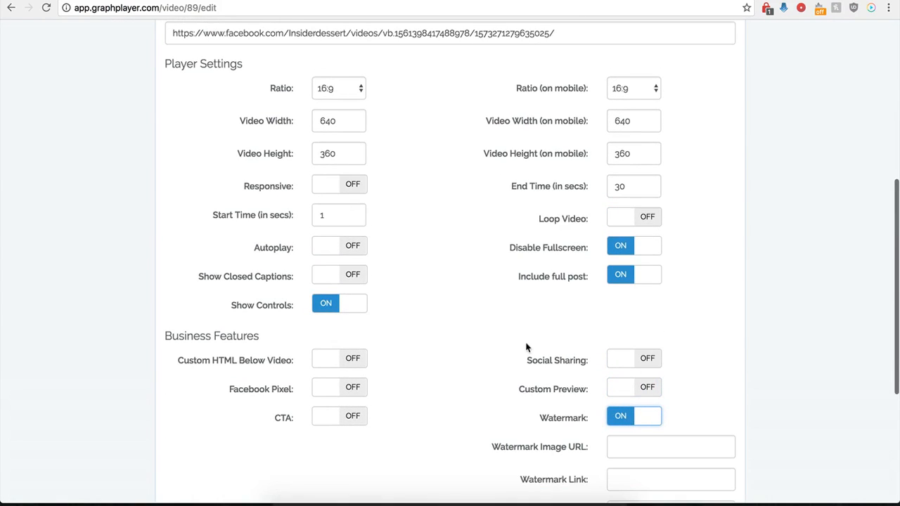
scroll(534, 439, "down", 1)
scroll(569, 445, "down", 3)
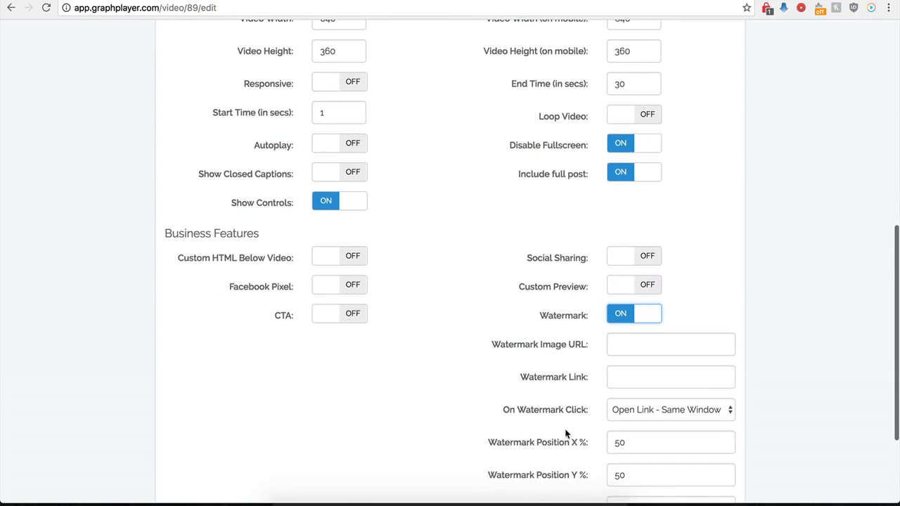
left_click(624, 346)
scroll(545, 362, "down", 3)
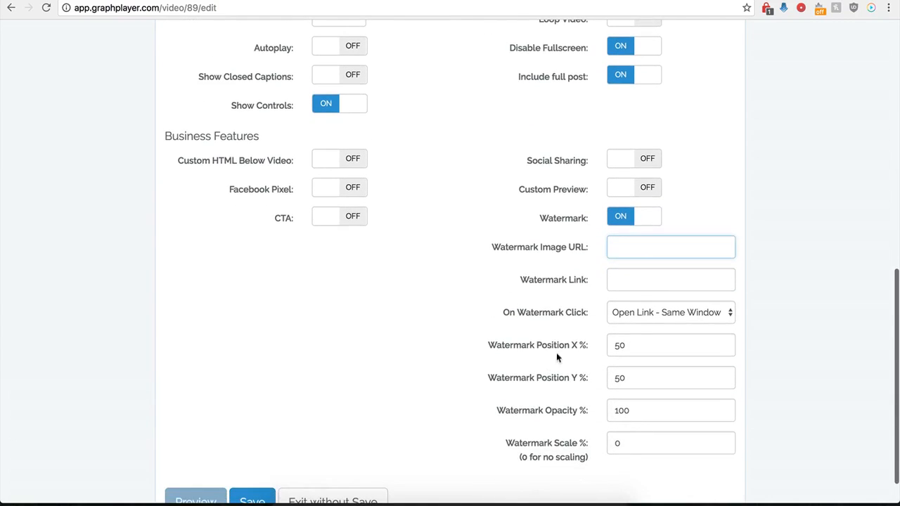
left_click(619, 279)
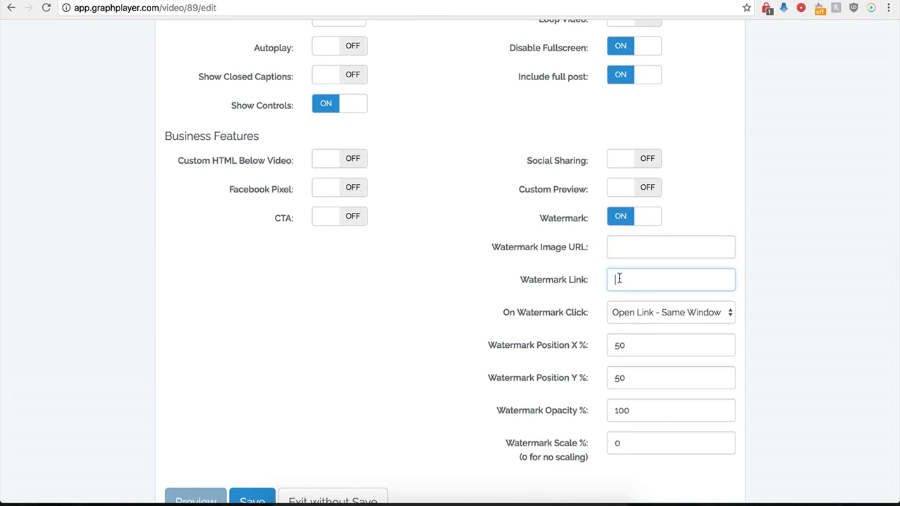
left_click(683, 313)
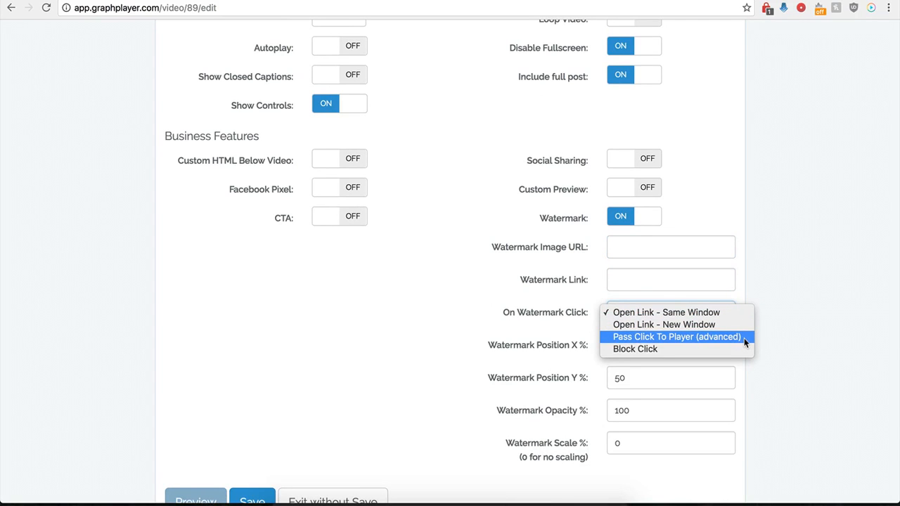
left_click(488, 298)
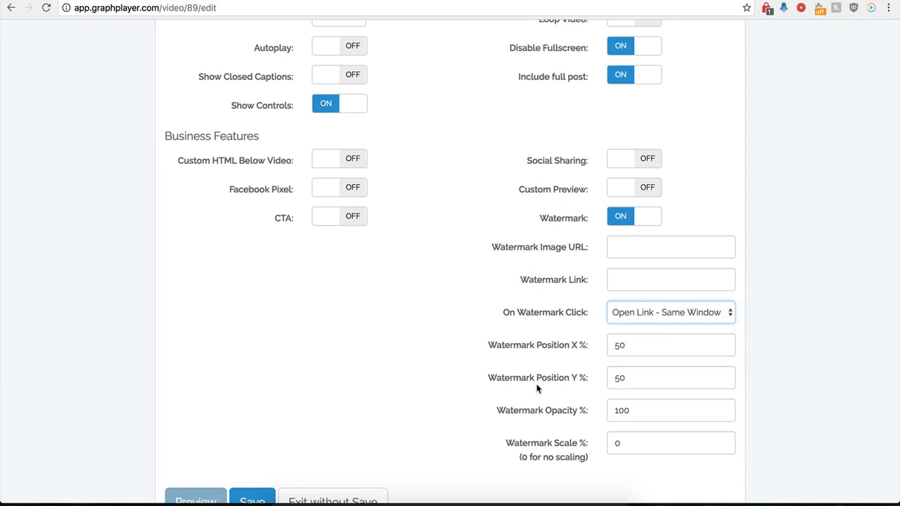
Show the CTA options briefly, then switch both the CTA and the watermark off.
left_click(346, 220)
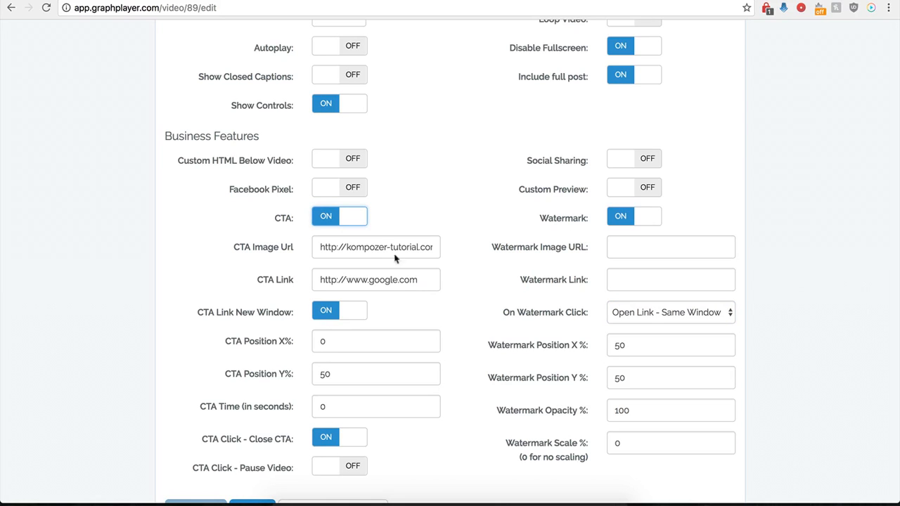
left_click(340, 224)
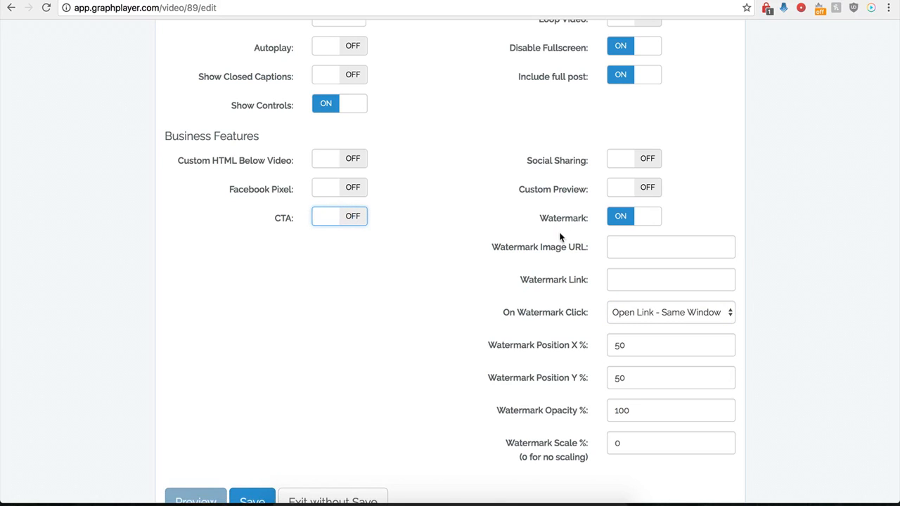
left_click(622, 222)
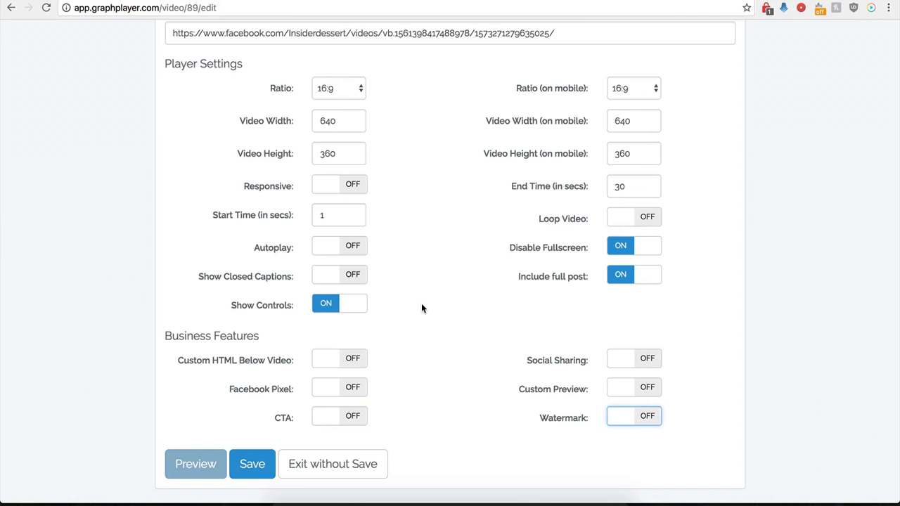